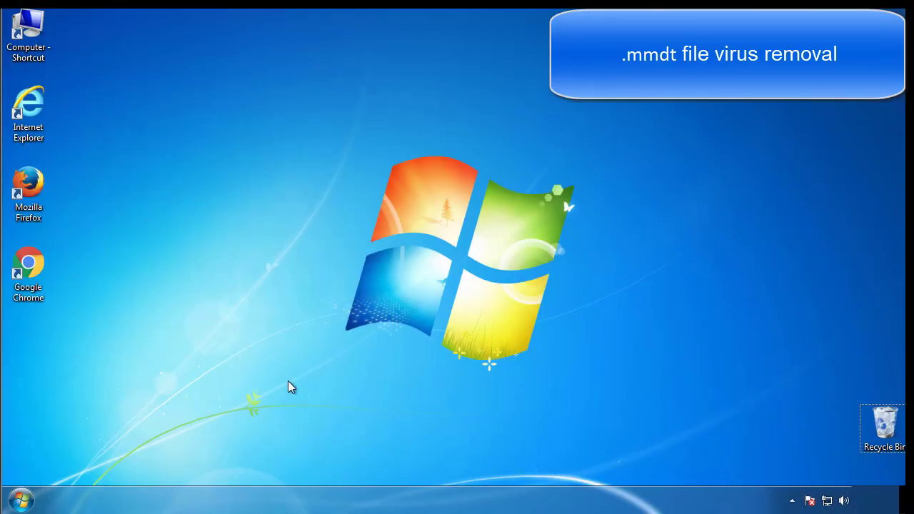
Enable Safe boot with the Minimal option in System Configuration, restart the computer, and close the safe mode help window
{"action": "left_click", "coordinate": [27, 501]}
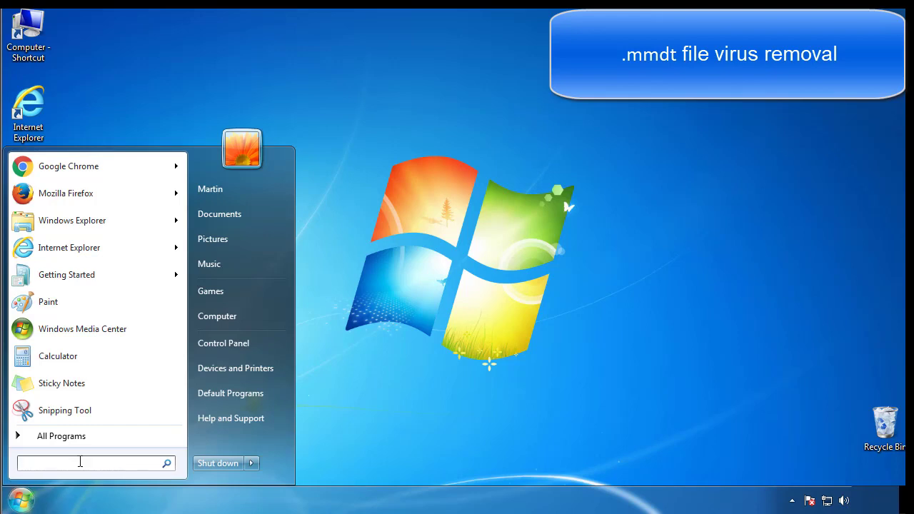
{"action": "type", "text": "msconfig"}
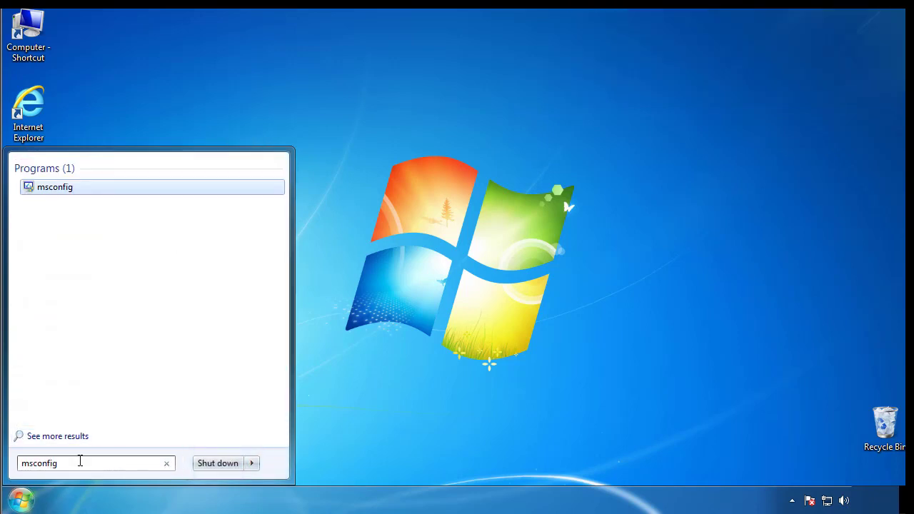
{"action": "key", "text": "Return"}
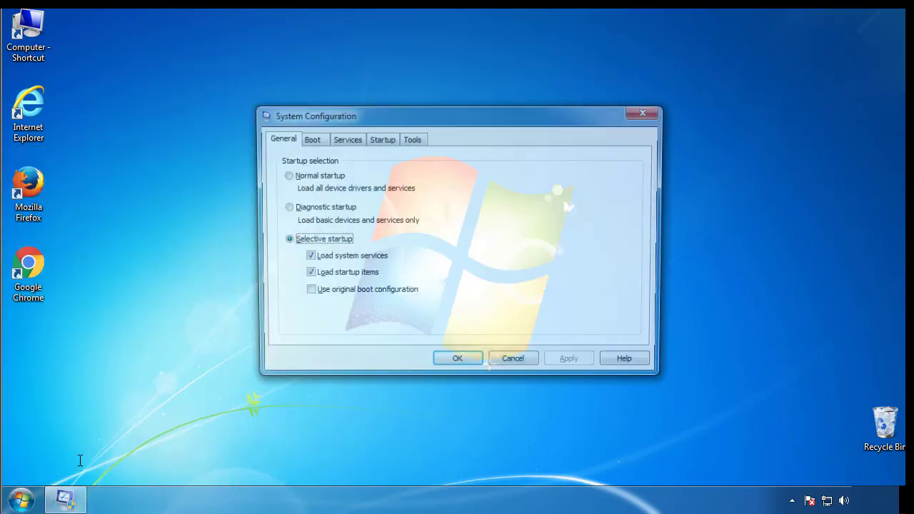
{"action": "left_click", "coordinate": [309, 139]}
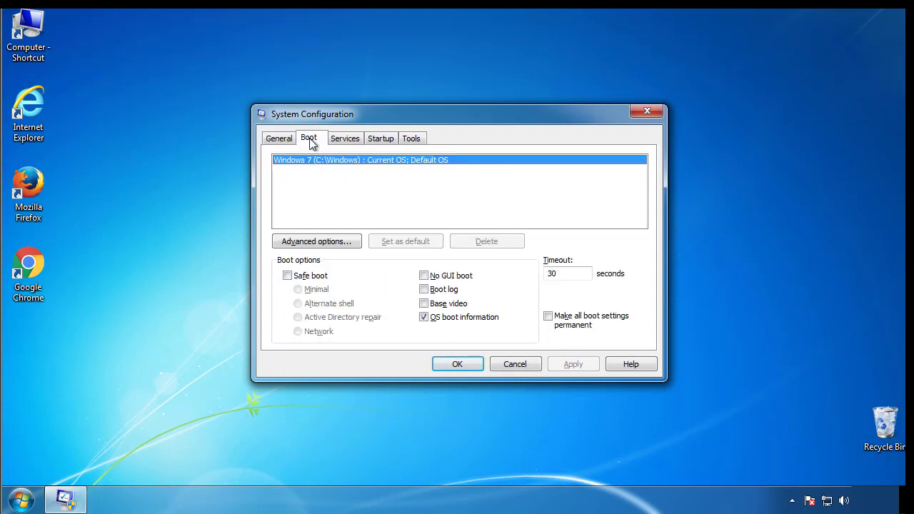
{"action": "left_click", "coordinate": [287, 276]}
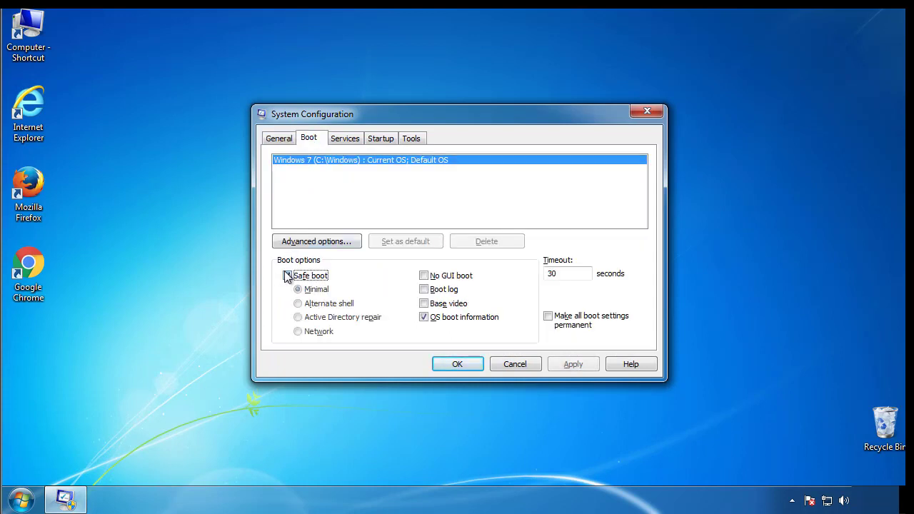
{"action": "left_click", "coordinate": [464, 365]}
{"action": "left_click", "coordinate": [412, 280]}
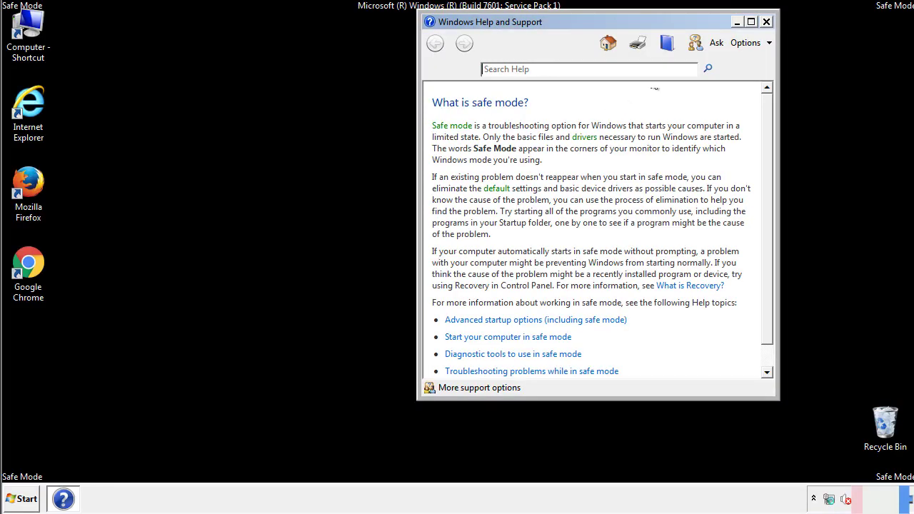
{"action": "left_click", "coordinate": [766, 21]}
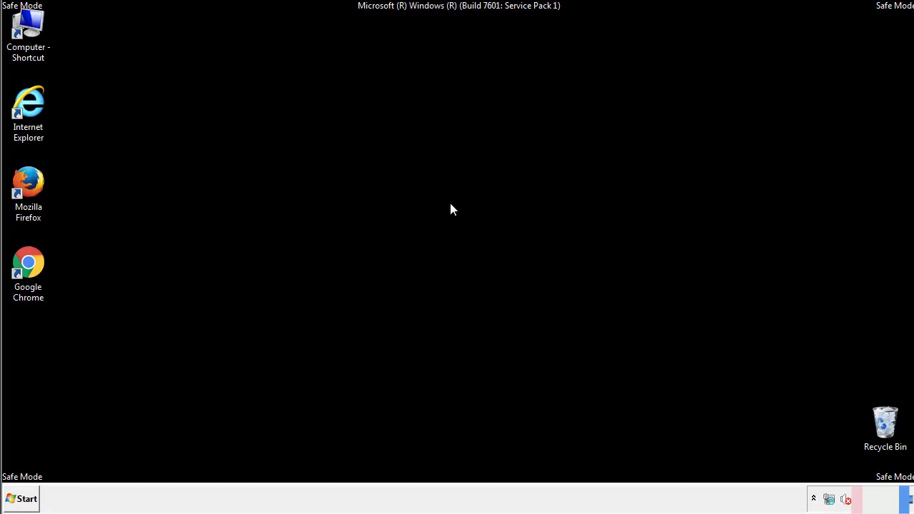
Set Folder Options in the Control Panel to show hidden files, folders, and drives, and close the Control Panel
{"action": "left_click", "coordinate": [28, 496]}
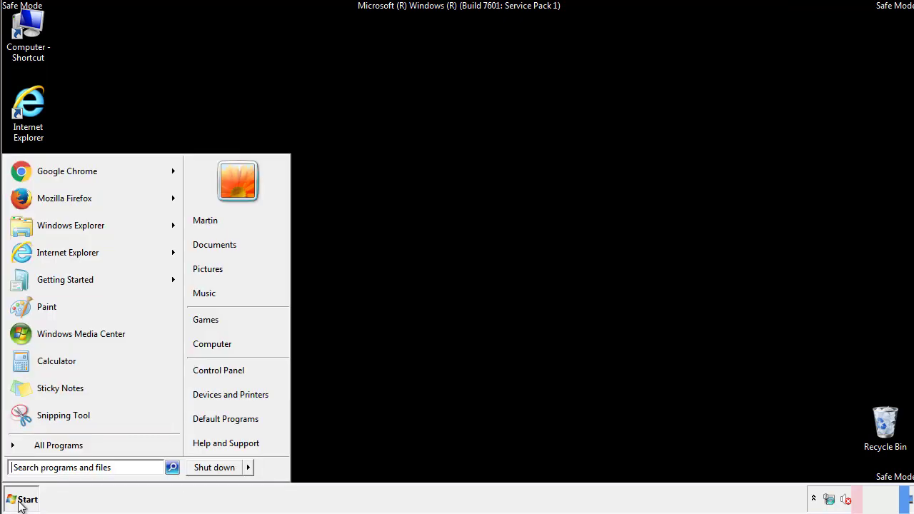
{"action": "left_click", "coordinate": [227, 369]}
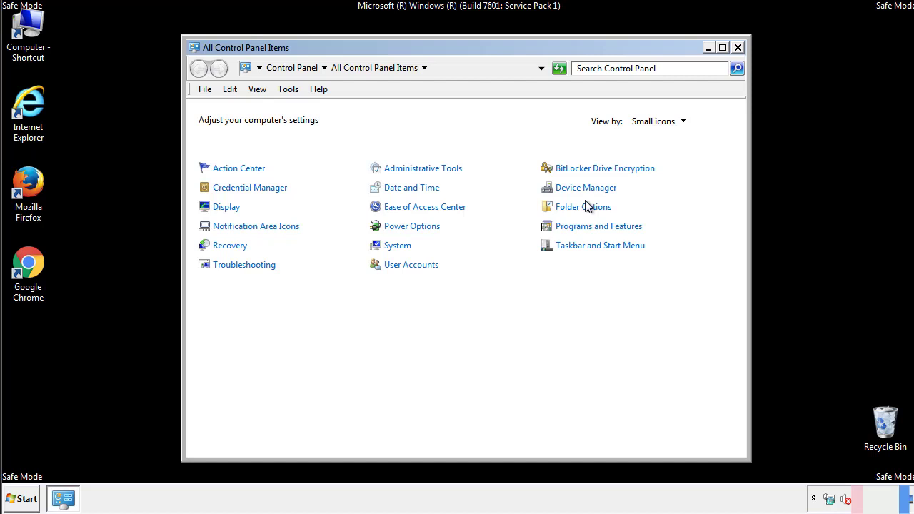
{"action": "left_click", "coordinate": [585, 208]}
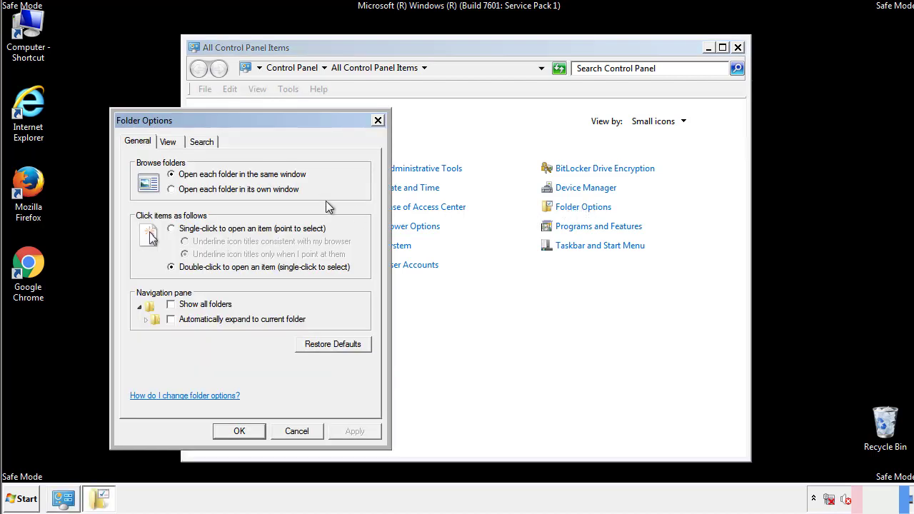
{"action": "left_click", "coordinate": [170, 144]}
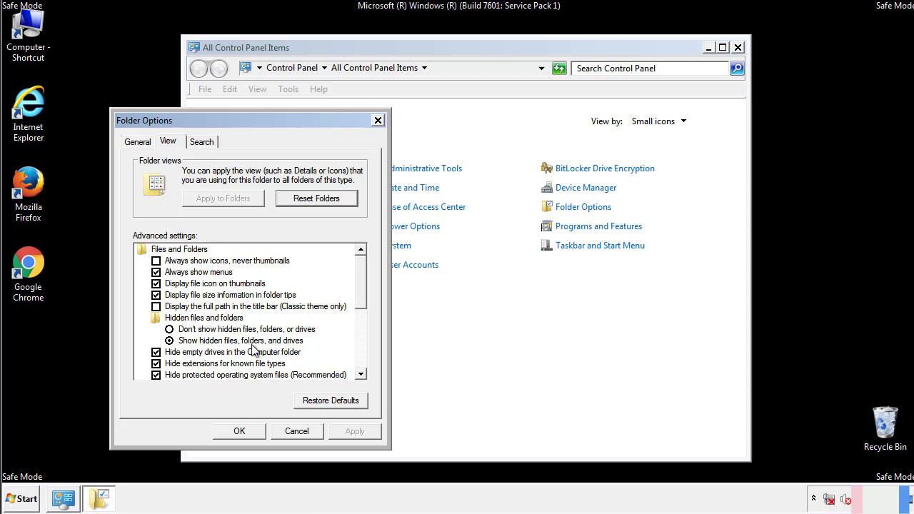
{"action": "left_click", "coordinate": [246, 430]}
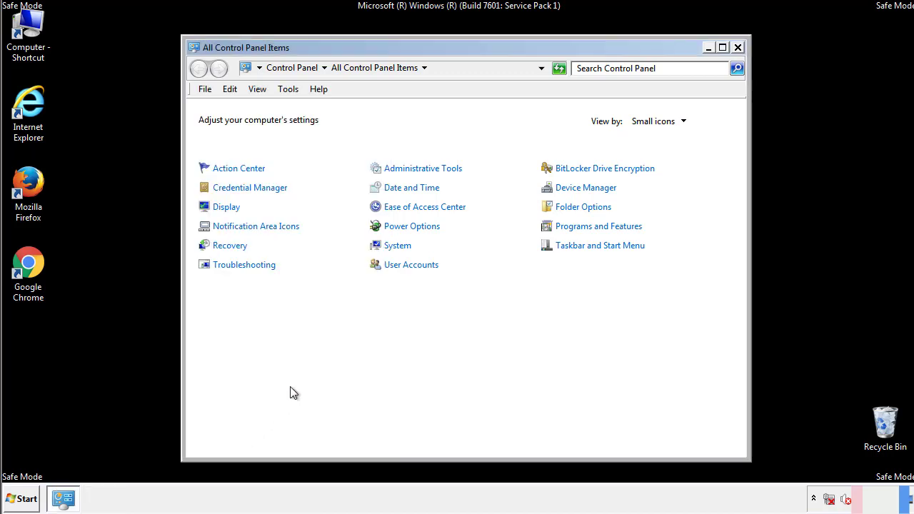
{"action": "left_click", "coordinate": [738, 47]}
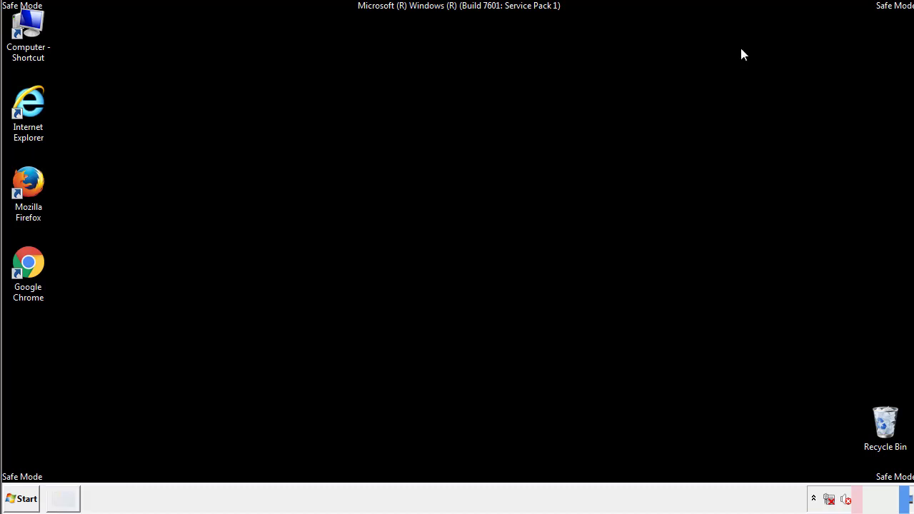
Browse from Computer to the folder C:\Windows\System32\drivers\etc
{"action": "double_click", "coordinate": [38, 25]}
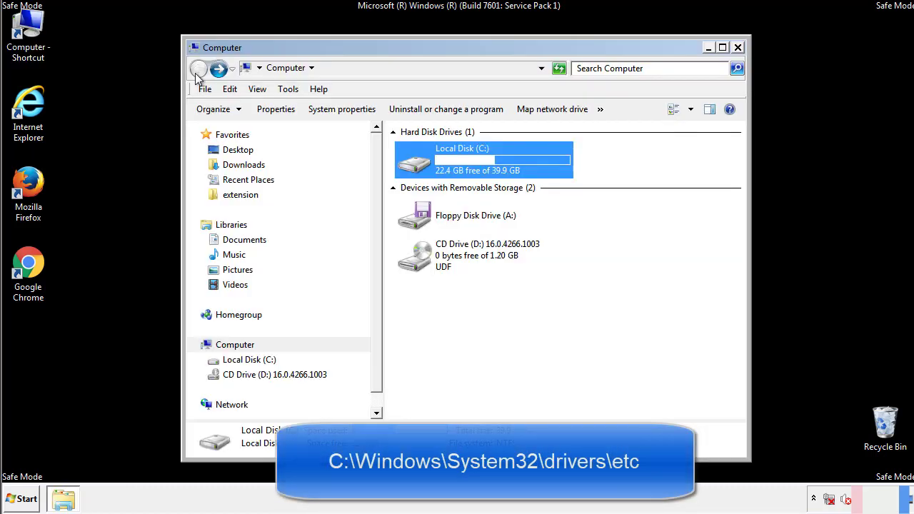
{"action": "double_click", "coordinate": [410, 161]}
{"action": "left_click", "coordinate": [416, 263]}
{"action": "double_click", "coordinate": [417, 264]}
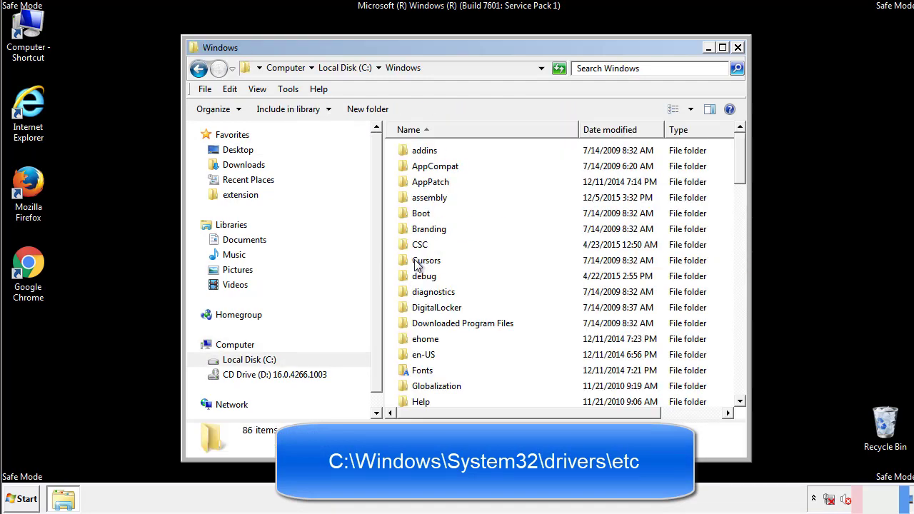
{"action": "scroll", "coordinate": [421, 318], "scroll_direction": "down", "scroll_amount": 2}
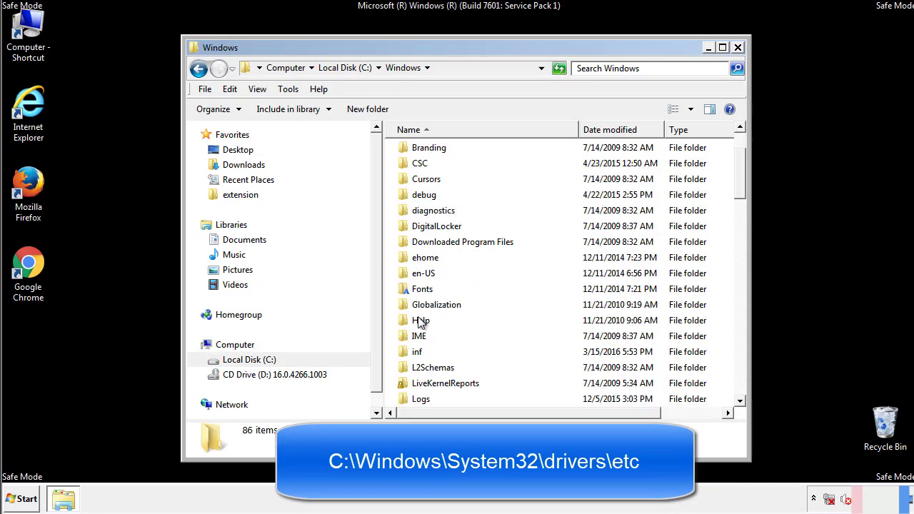
{"action": "scroll", "coordinate": [422, 323], "scroll_direction": "down", "scroll_amount": 7}
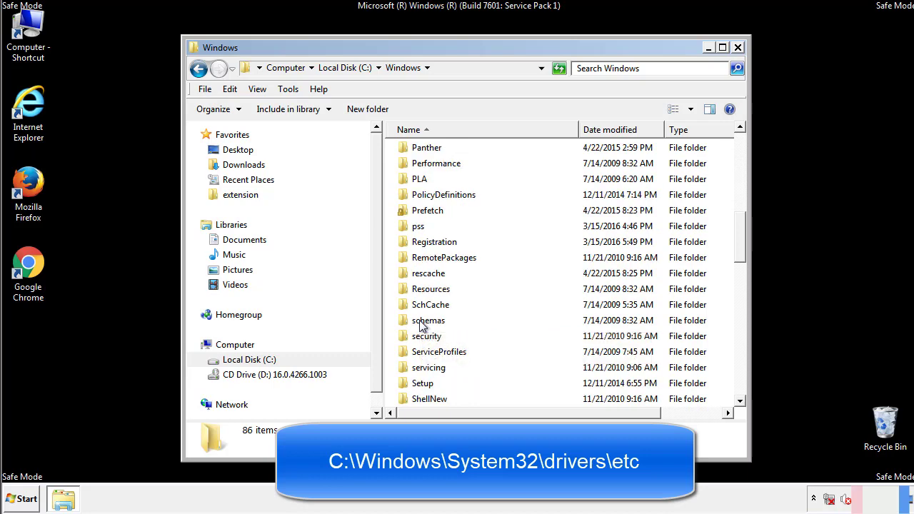
{"action": "scroll", "coordinate": [421, 325], "scroll_direction": "down", "scroll_amount": 2}
{"action": "double_click", "coordinate": [432, 369]}
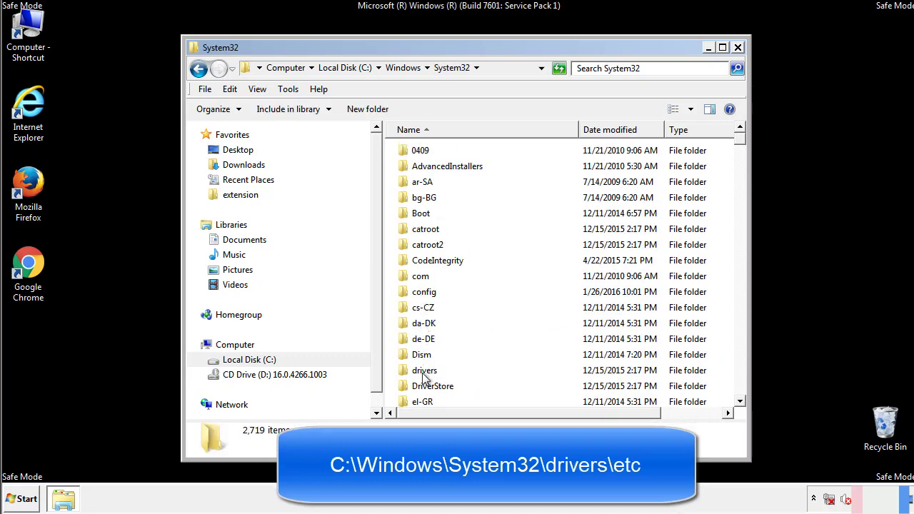
{"action": "double_click", "coordinate": [425, 372]}
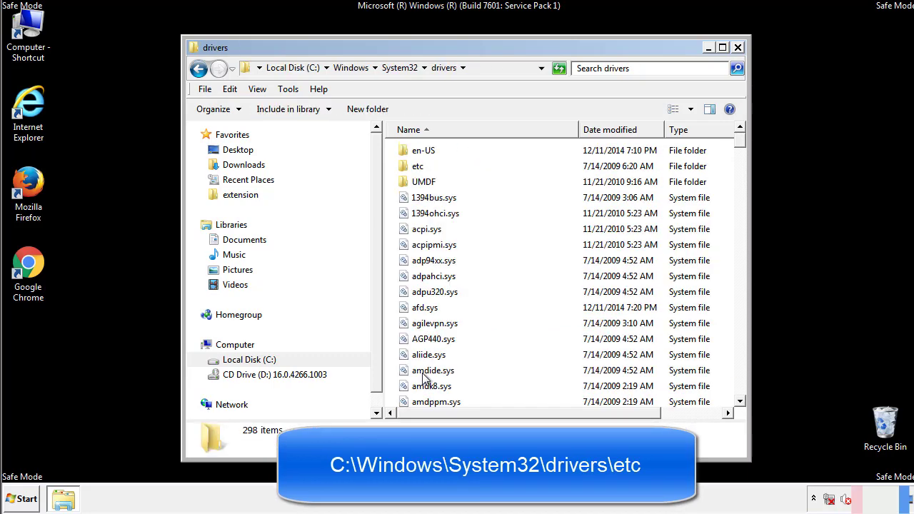
{"action": "double_click", "coordinate": [409, 173]}
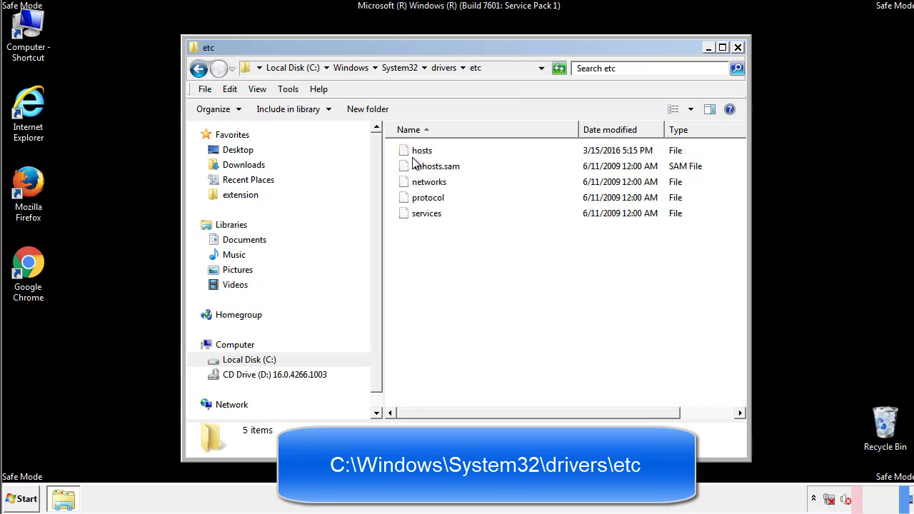
Open the hosts file with Notepad and move its window fully into view
{"action": "double_click", "coordinate": [411, 150]}
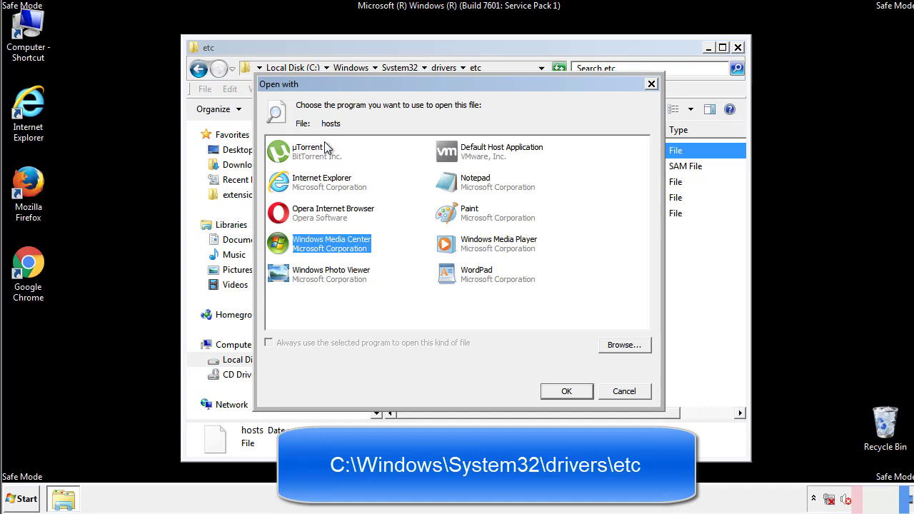
{"action": "left_click", "coordinate": [463, 187]}
{"action": "left_click", "coordinate": [566, 391]}
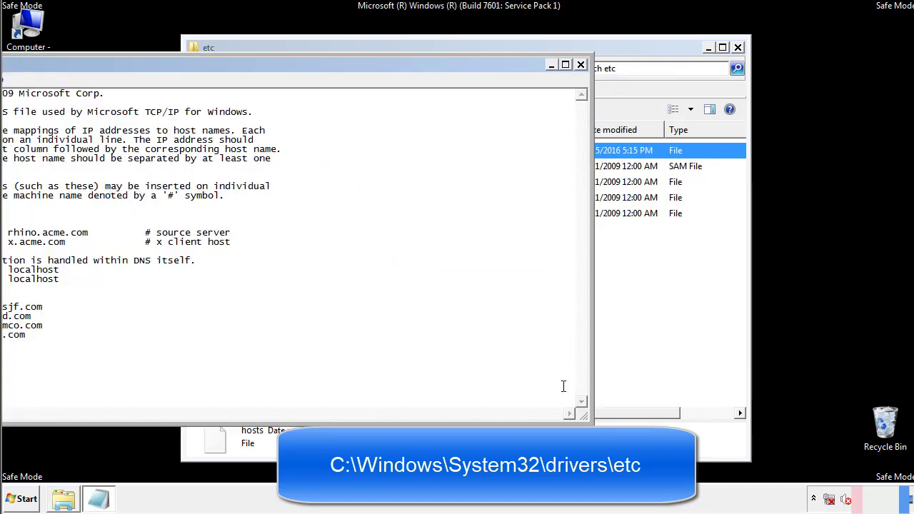
{"action": "left_click_drag", "start_coordinate": [373, 64], "coordinate": [582, 78]}
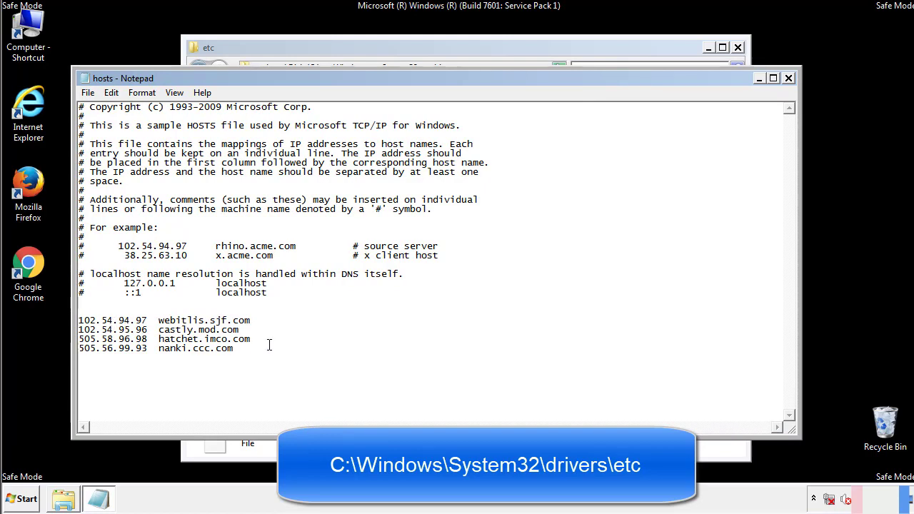
Delete the four host entries below the localhost lines in the hosts file, and close the file and the etc folder
{"action": "left_click_drag", "start_coordinate": [254, 350], "coordinate": [79, 320]}
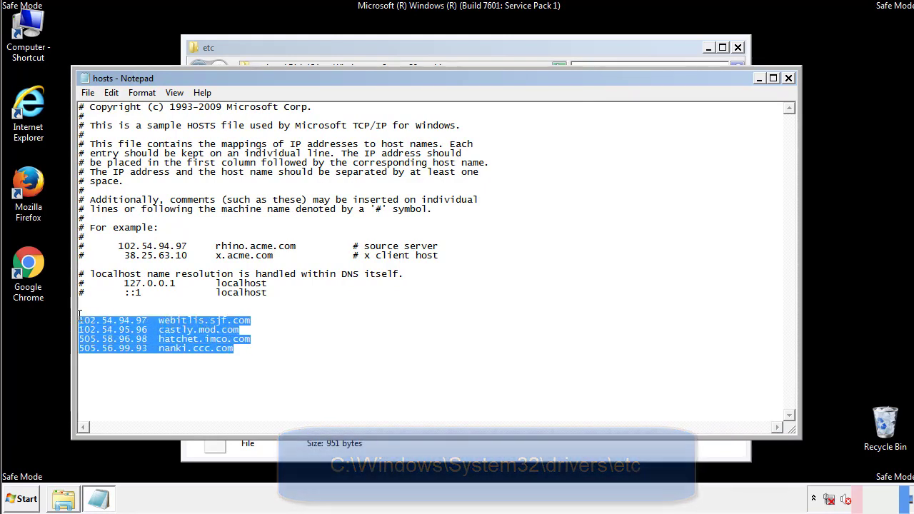
{"action": "key", "text": "Delete"}
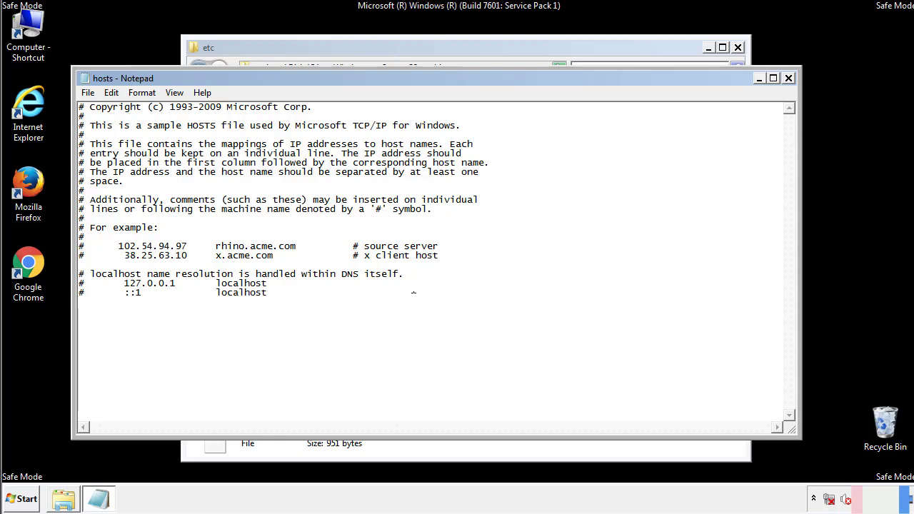
{"action": "left_click", "coordinate": [789, 79]}
{"action": "left_click", "coordinate": [403, 261]}
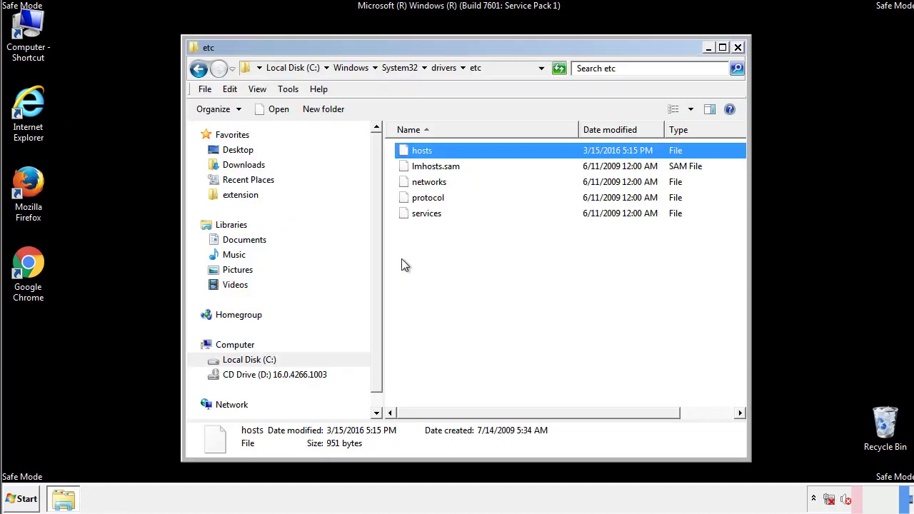
{"action": "left_click", "coordinate": [738, 48]}
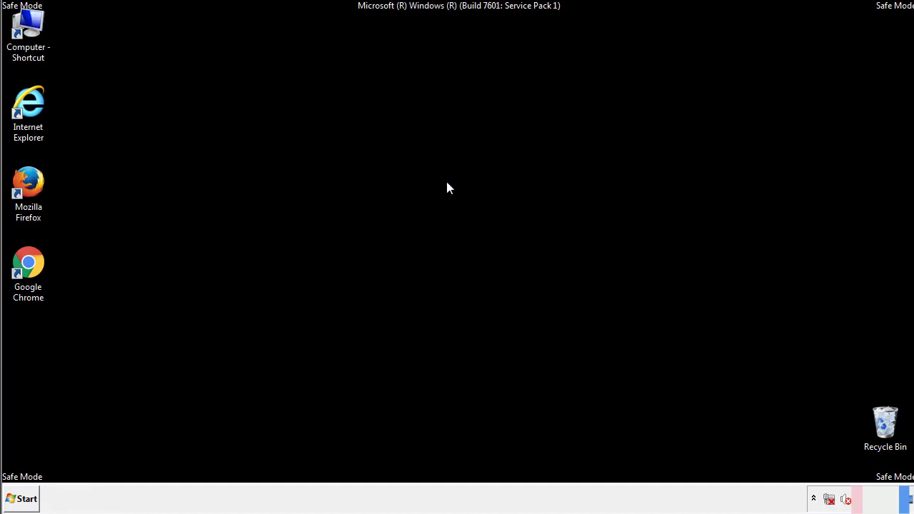
Open the Startup folder from the list of all programs
{"action": "left_click", "coordinate": [25, 499]}
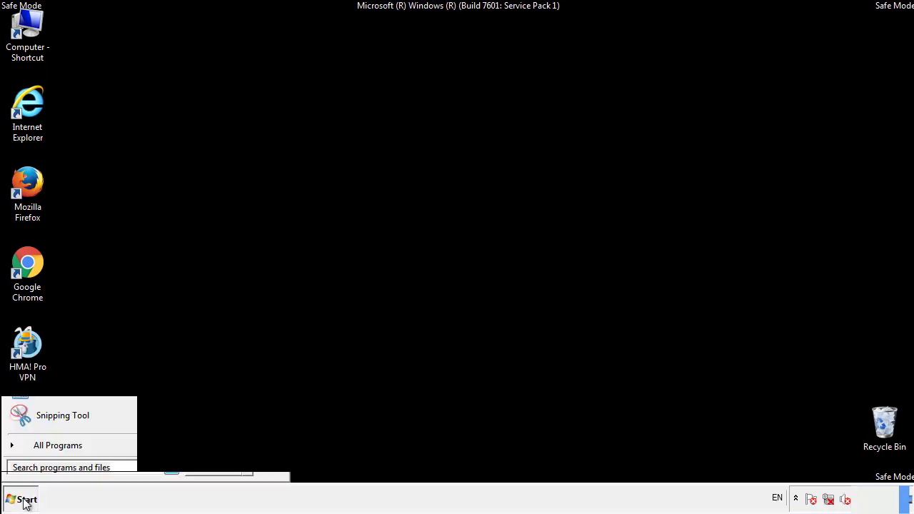
{"action": "left_click", "coordinate": [41, 450]}
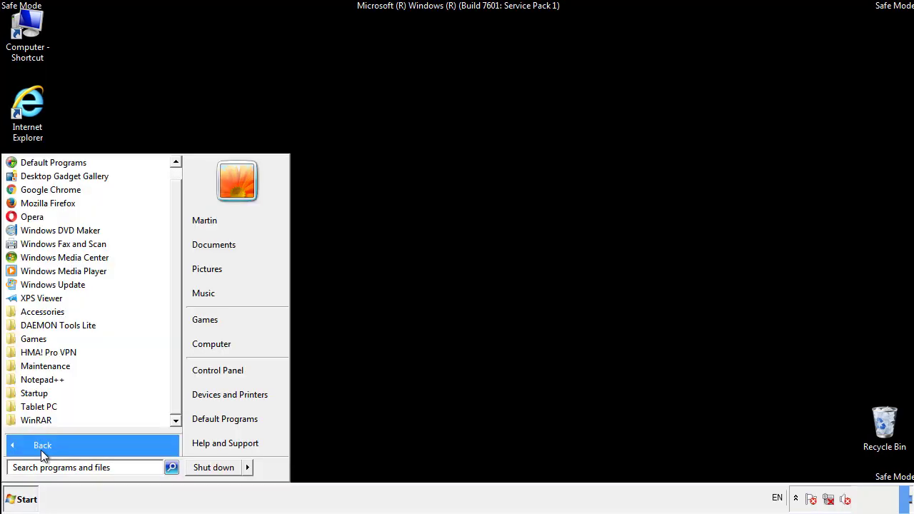
{"action": "right_click", "coordinate": [37, 395]}
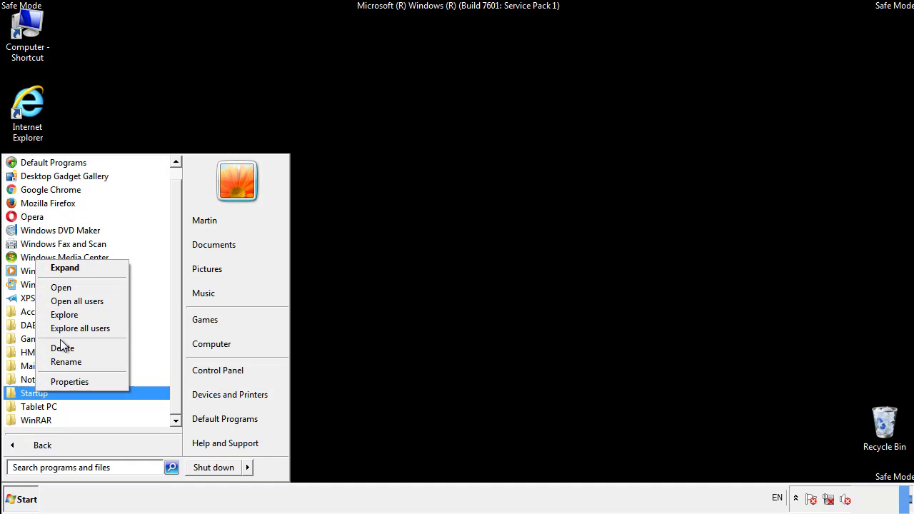
{"action": "left_click", "coordinate": [69, 287]}
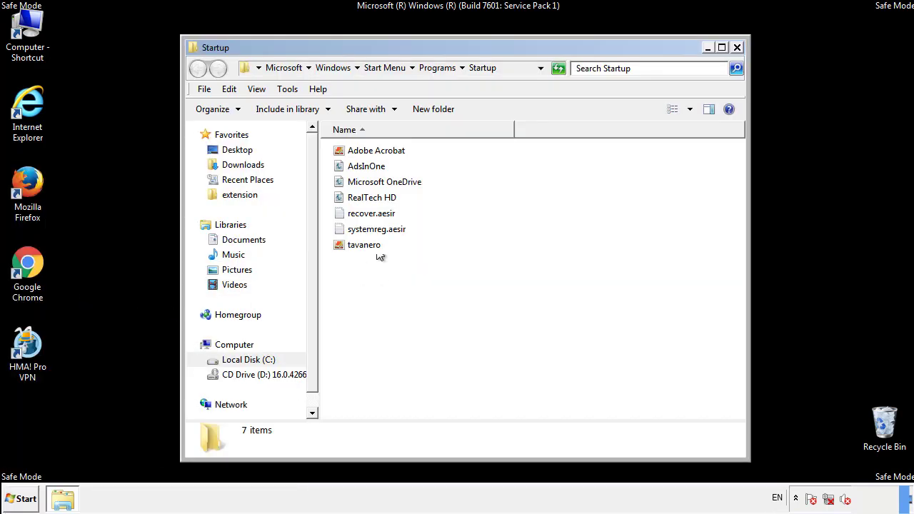
Delete AdsInOne, recover.aesir, systemreg.aesir and tavanero from the Startup folder, and close the folder
{"action": "left_click", "coordinate": [372, 168]}
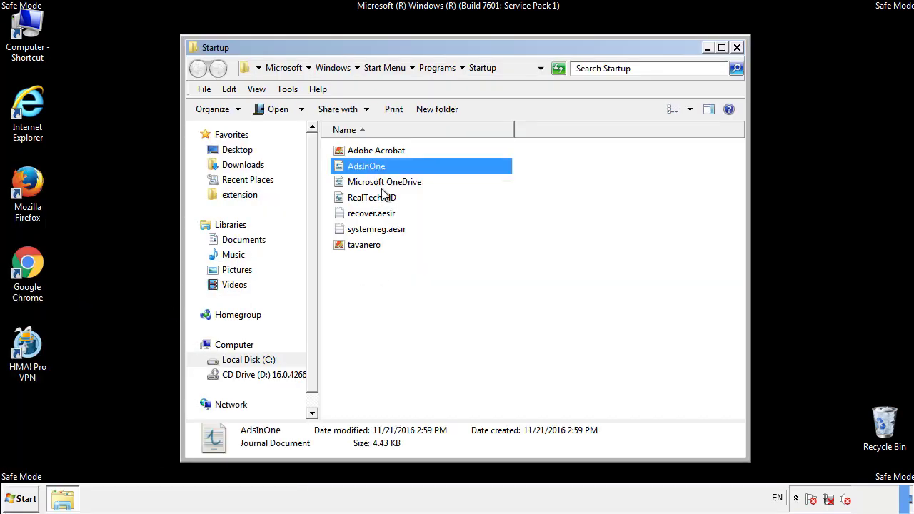
{"action": "left_click", "coordinate": [377, 214], "text": "ctrl"}
{"action": "left_click", "coordinate": [379, 229], "text": "ctrl"}
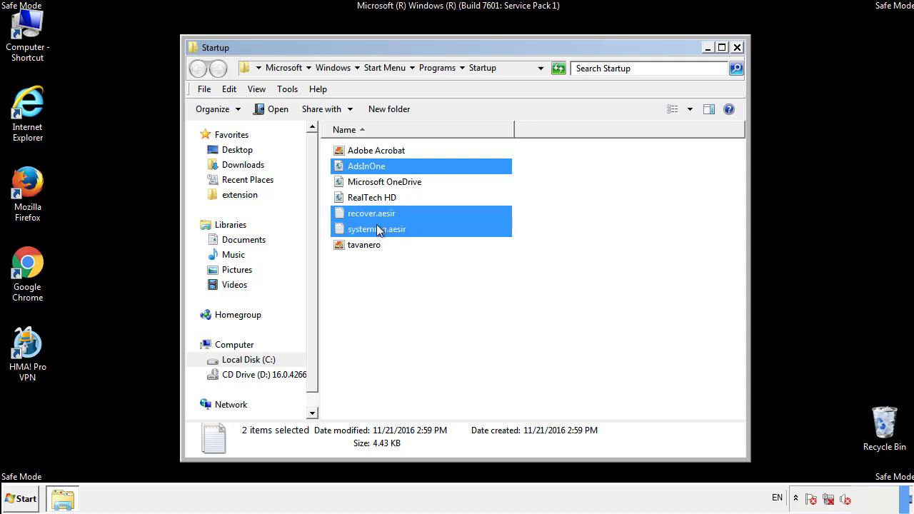
{"action": "left_click", "coordinate": [365, 243], "text": "ctrl"}
{"action": "right_click", "coordinate": [361, 246]}
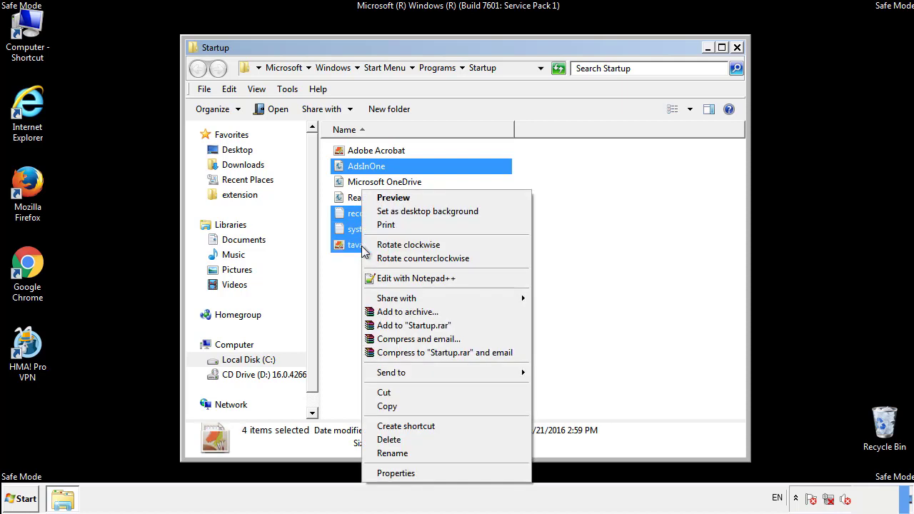
{"action": "left_click", "coordinate": [389, 439]}
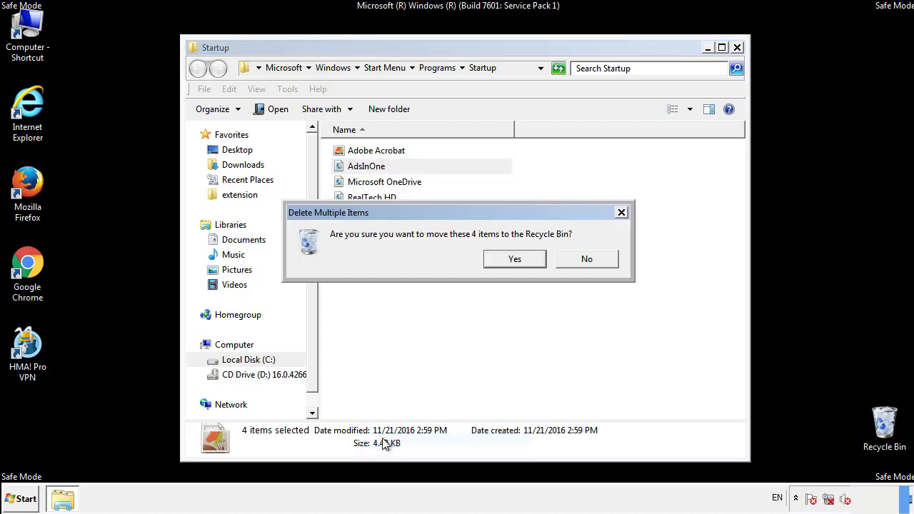
{"action": "left_click", "coordinate": [506, 260]}
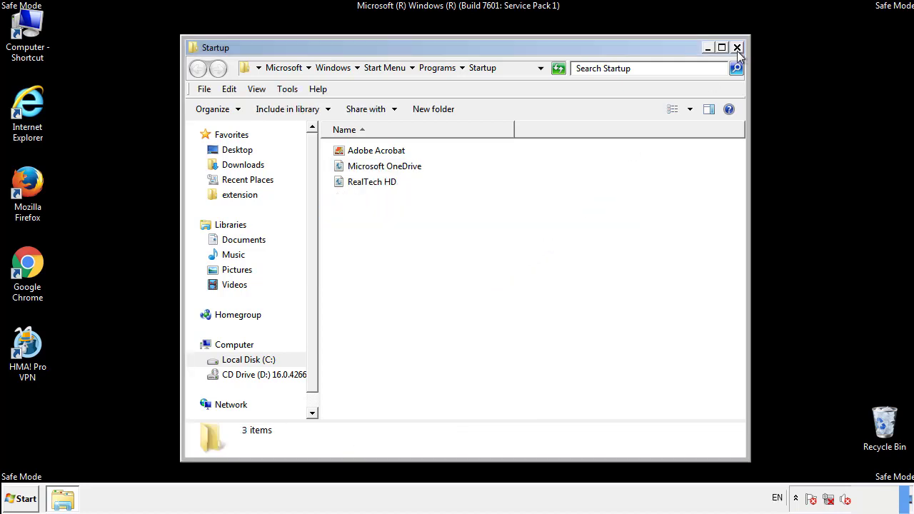
{"action": "left_click", "coordinate": [737, 48]}
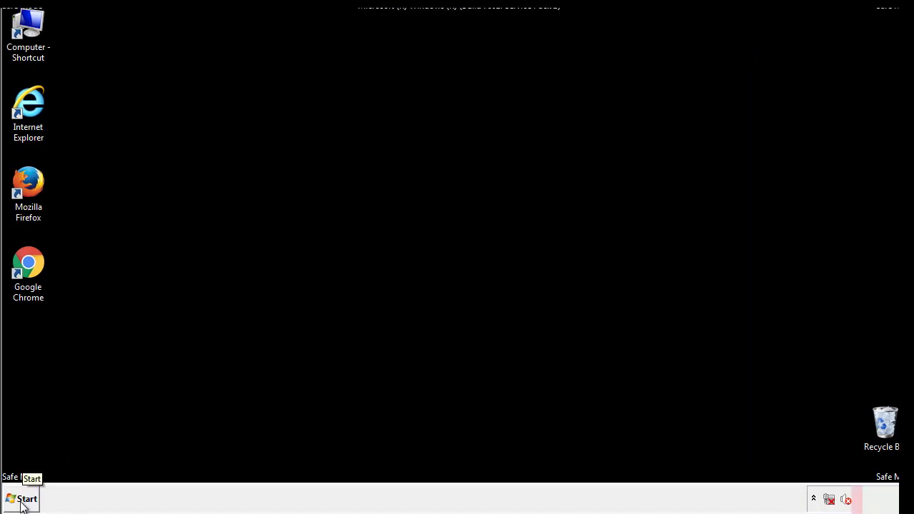
Launch the Registry Editor by running regedit
{"action": "left_click", "coordinate": [21, 503]}
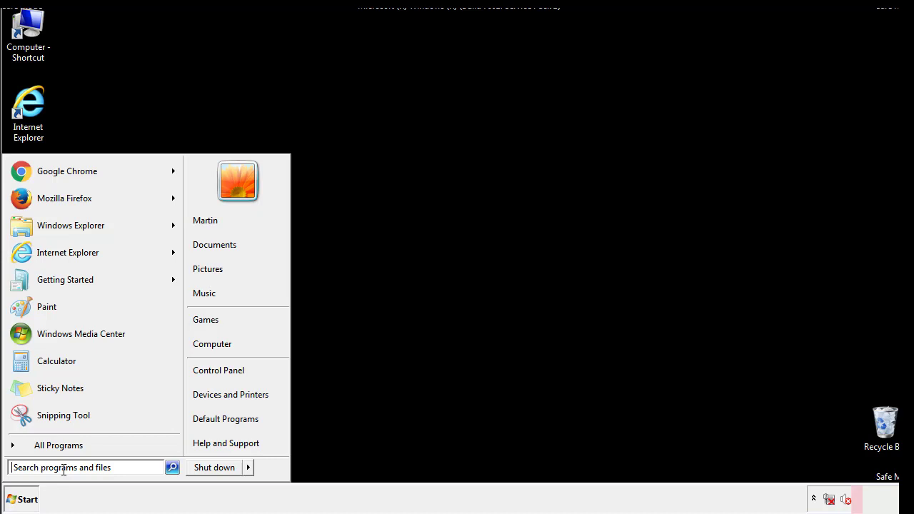
{"action": "type", "text": "reged"}
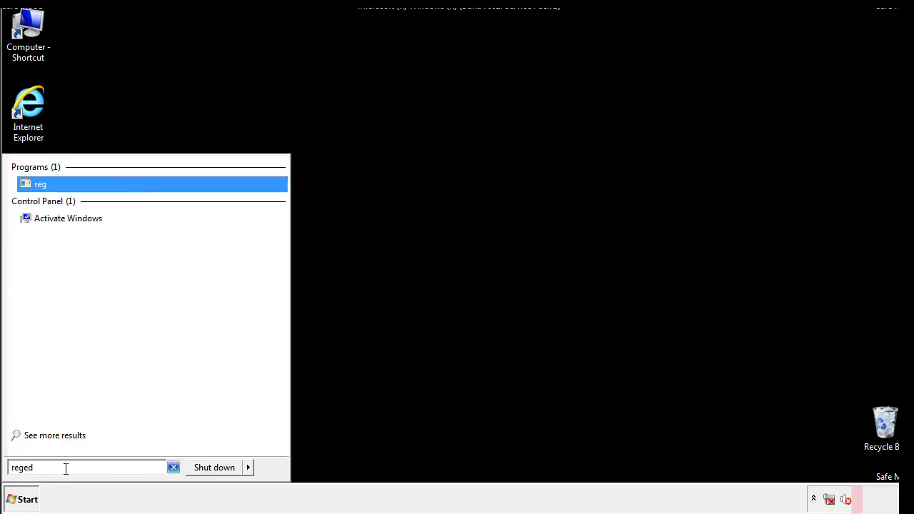
{"action": "type", "text": "it"}
{"action": "key", "text": "Return"}
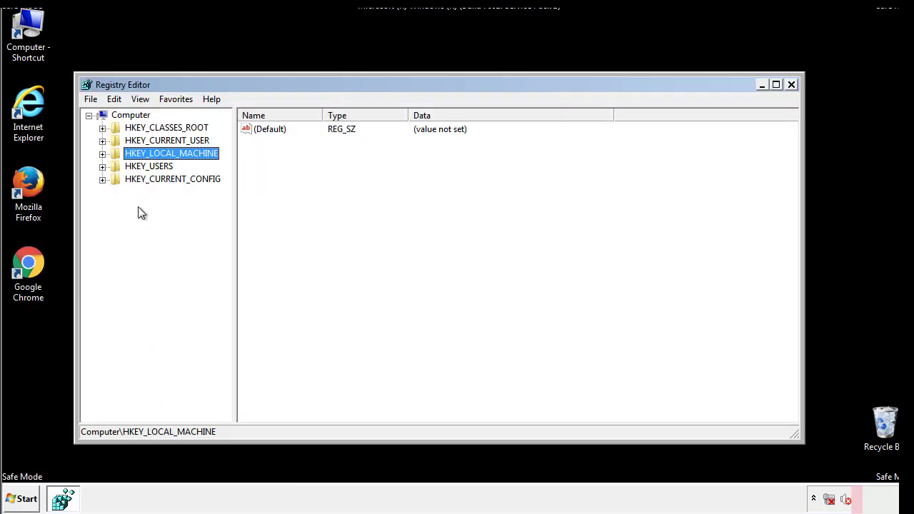
Browse the registry to the key HKEY_LOCAL_MACHINE\SOFTWARE\Microsoft\Windows\CurrentVersion\Run
{"action": "left_click", "coordinate": [103, 154]}
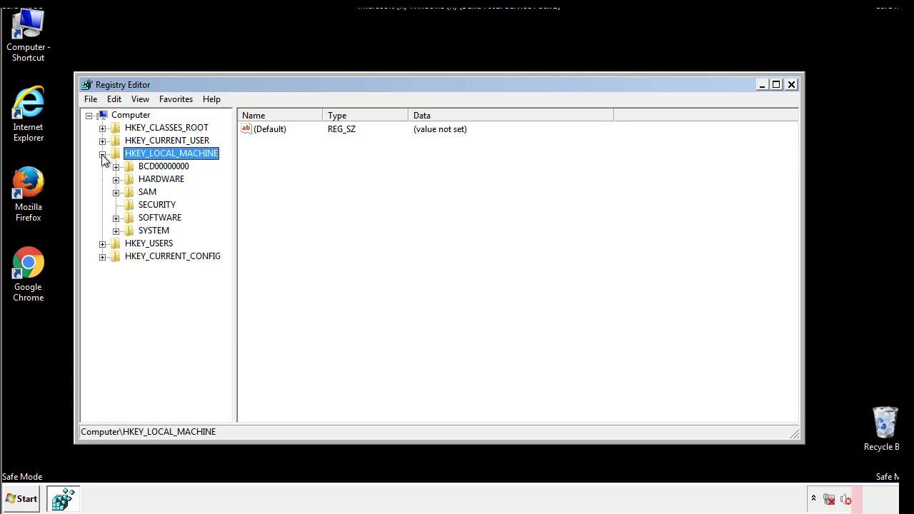
{"action": "left_click", "coordinate": [115, 218]}
{"action": "left_click_drag", "start_coordinate": [225, 211], "coordinate": [226, 237]}
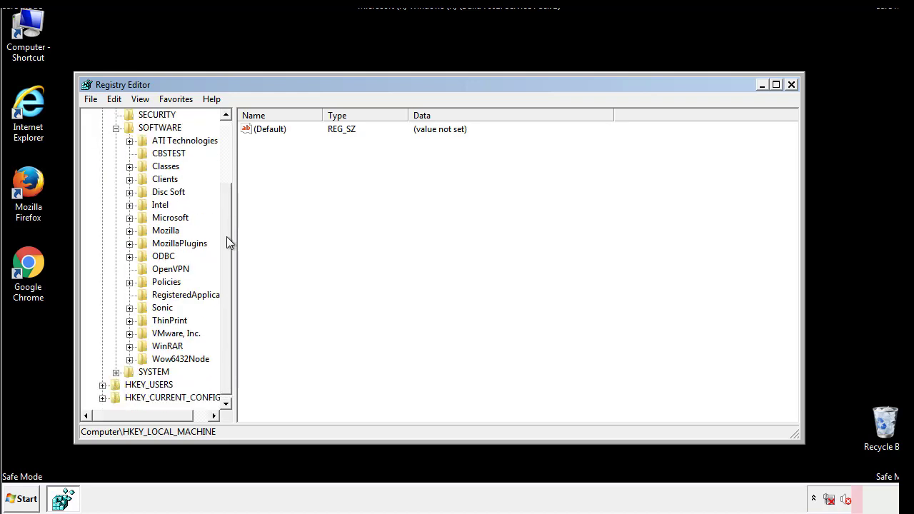
{"action": "left_click", "coordinate": [129, 218]}
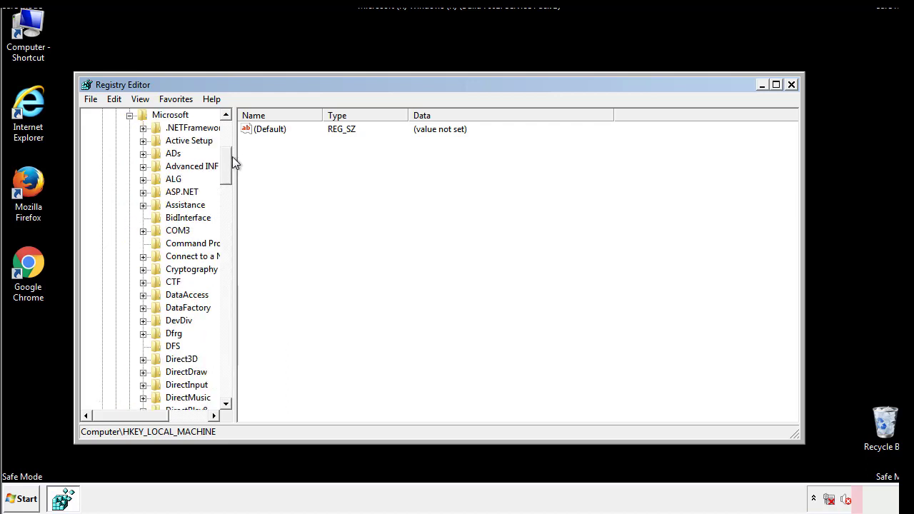
{"action": "left_click_drag", "start_coordinate": [225, 176], "coordinate": [224, 369]}
{"action": "left_click", "coordinate": [143, 218]}
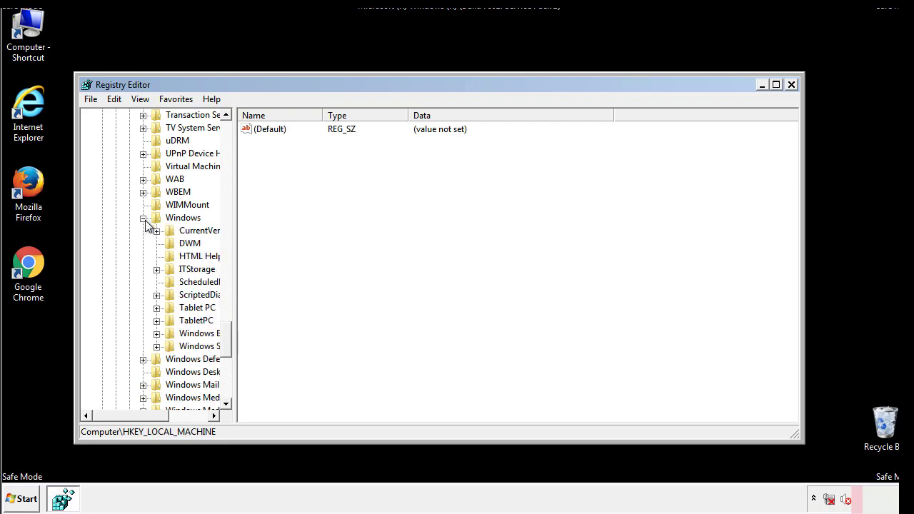
{"action": "left_click_drag", "start_coordinate": [125, 418], "coordinate": [145, 419]}
{"action": "left_click", "coordinate": [117, 231]}
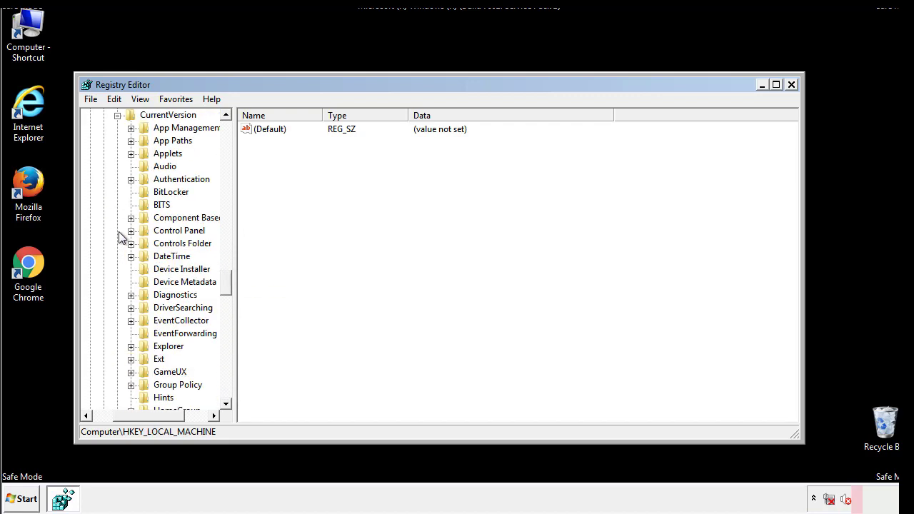
{"action": "left_click_drag", "start_coordinate": [232, 283], "coordinate": [226, 331]}
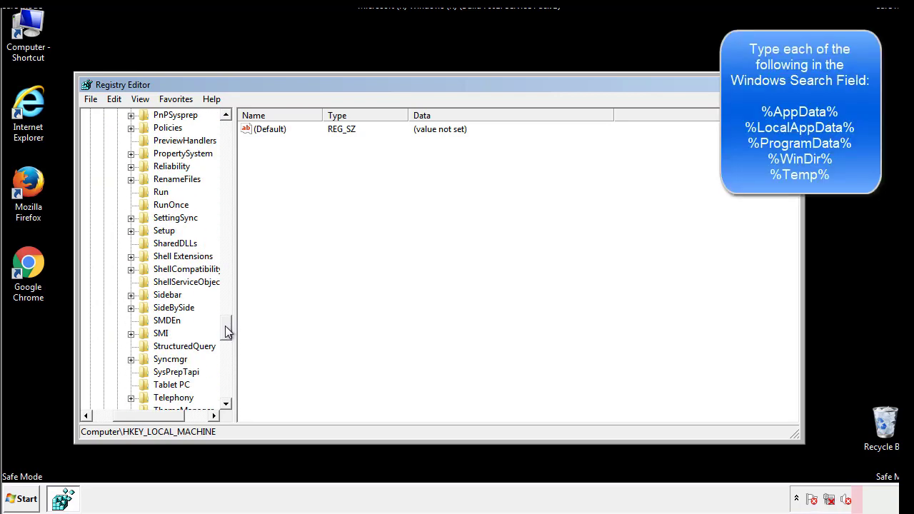
{"action": "left_click", "coordinate": [152, 194]}
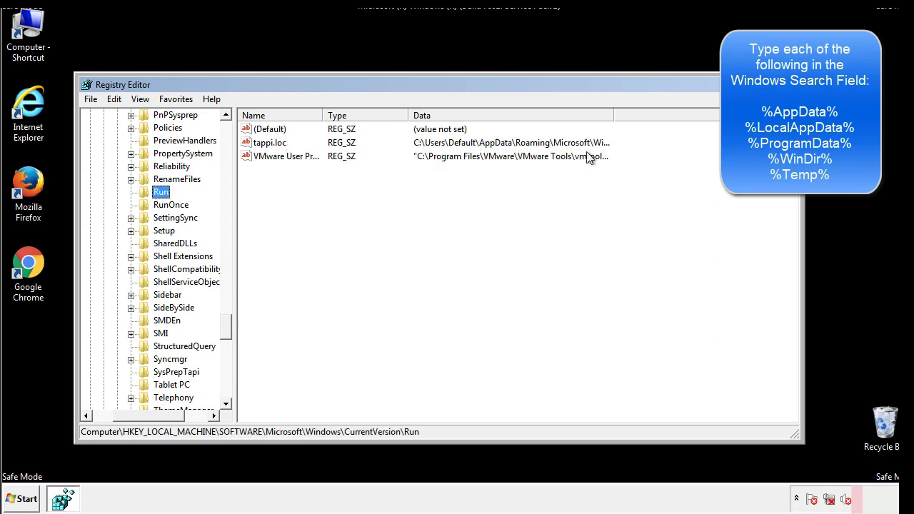
Permanently delete the tappi.loc value from the Run key
{"action": "left_click", "coordinate": [270, 144]}
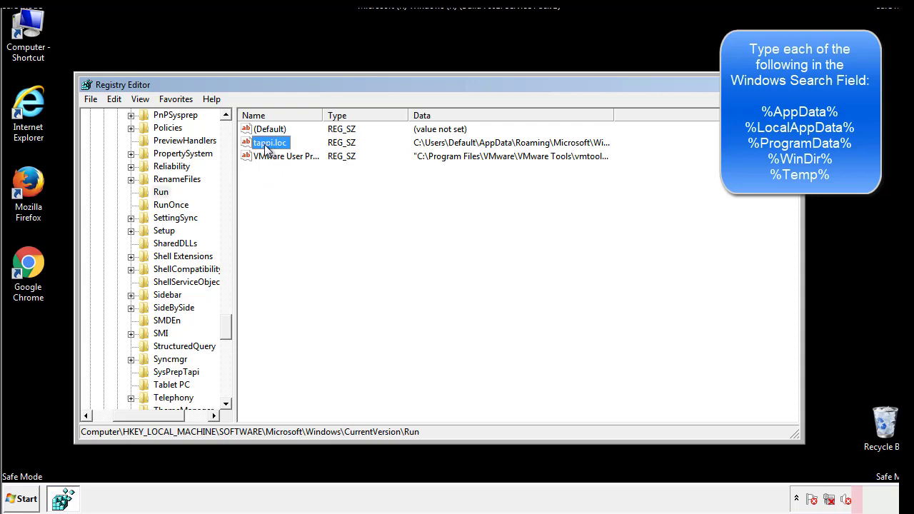
{"action": "right_click", "coordinate": [265, 145]}
{"action": "left_click", "coordinate": [286, 185]}
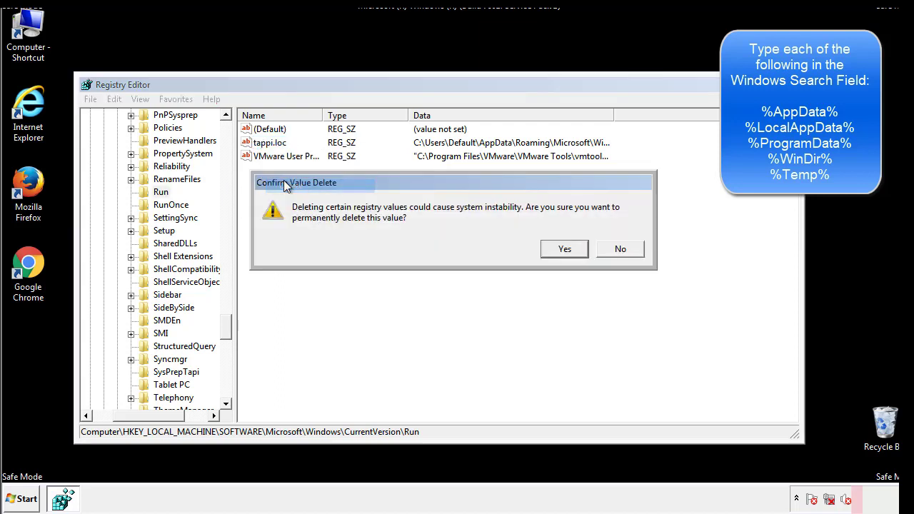
{"action": "left_click", "coordinate": [556, 251]}
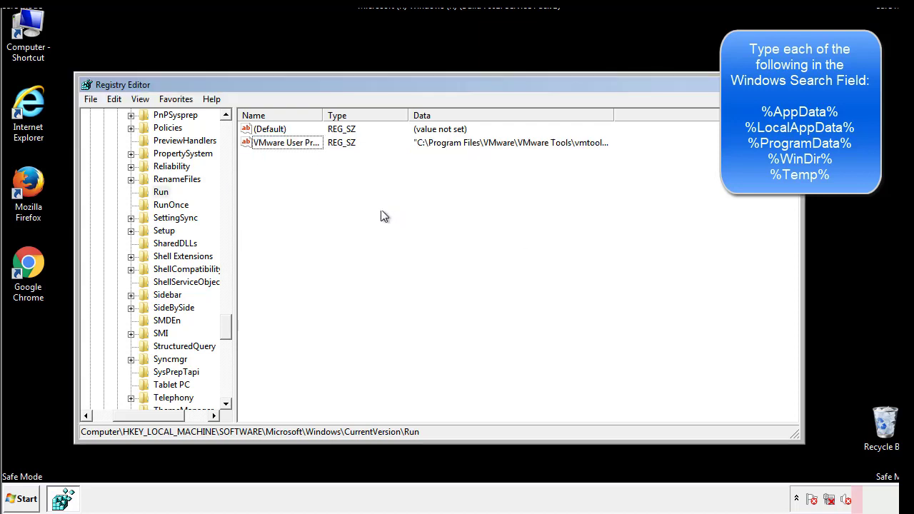
Collapse the HKEY_LOCAL_MACHINE branch of the registry tree
{"action": "left_click_drag", "start_coordinate": [224, 327], "coordinate": [227, 391]}
{"action": "left_click_drag", "start_coordinate": [142, 422], "coordinate": [87, 421]}
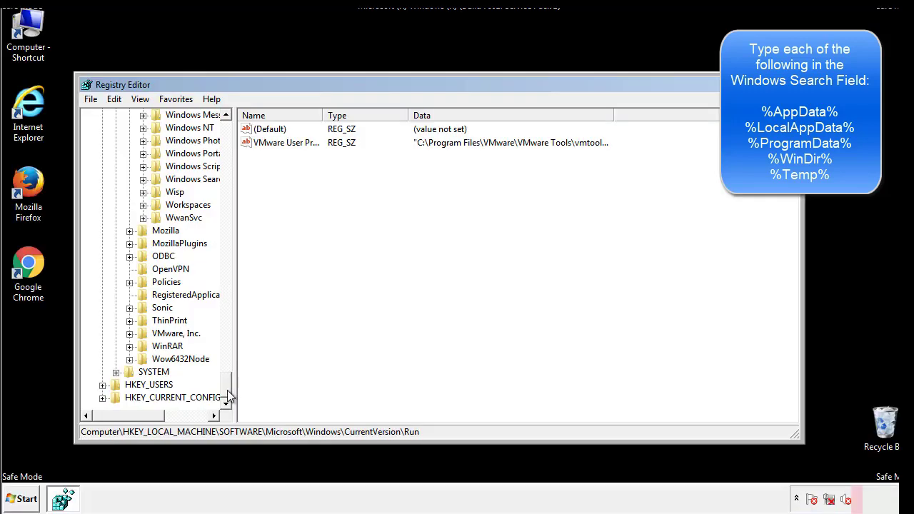
{"action": "left_click_drag", "start_coordinate": [226, 389], "coordinate": [232, 135]}
{"action": "left_click", "coordinate": [103, 152]}
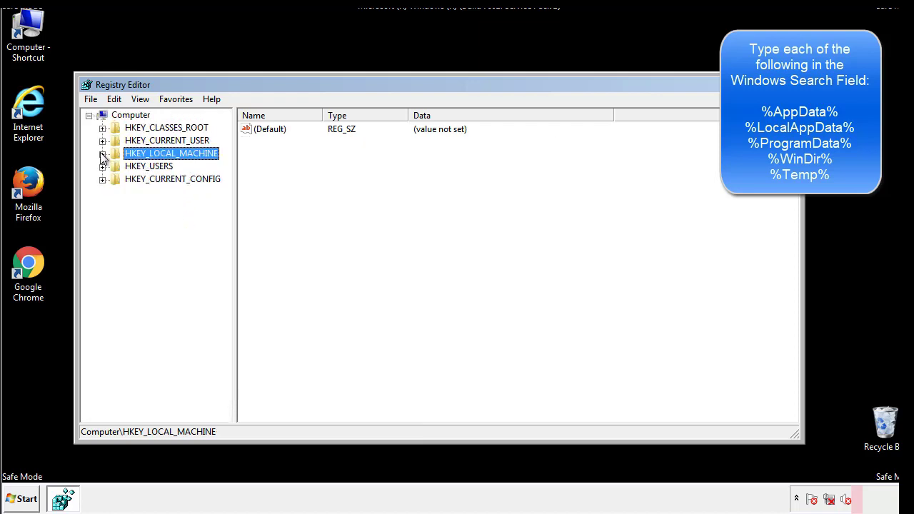
Examine the startup values in the key HKEY_CURRENT_USER\Software\Microsoft\Windows\CurrentVersion\Run
{"action": "left_click", "coordinate": [103, 141]}
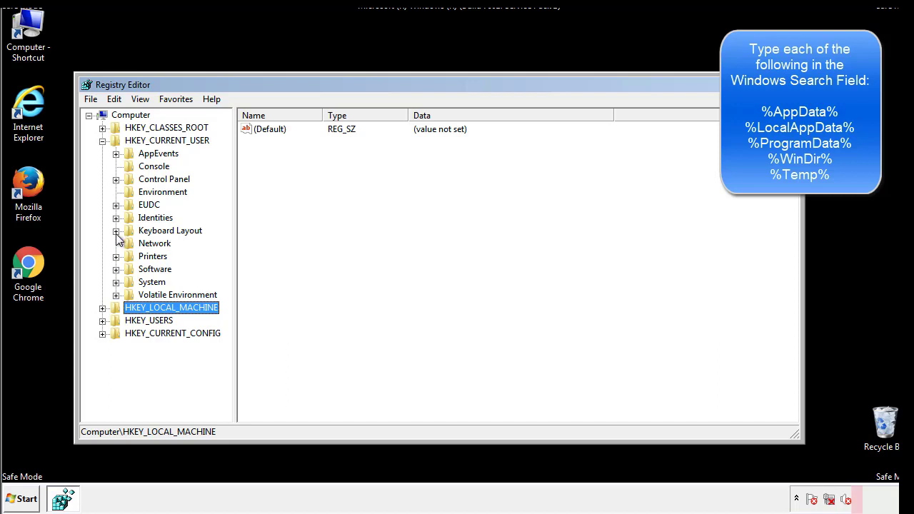
{"action": "left_click", "coordinate": [115, 270]}
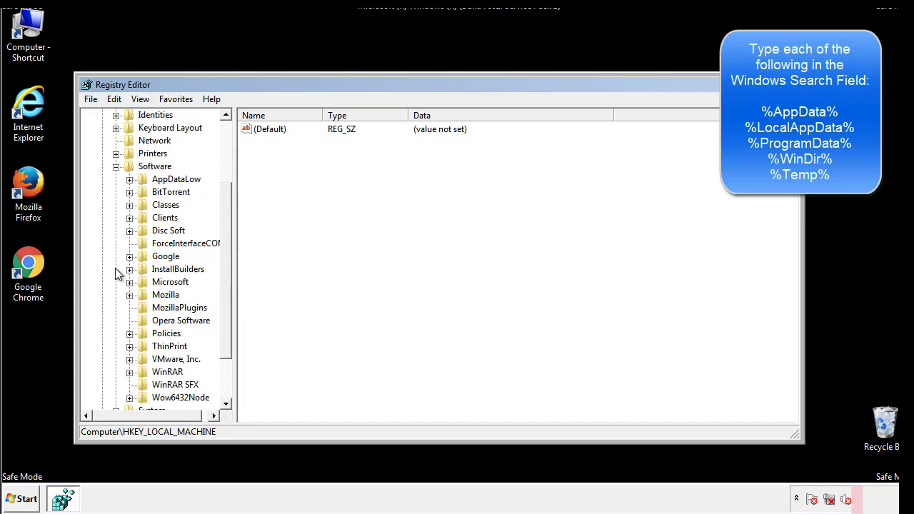
{"action": "left_click_drag", "start_coordinate": [224, 259], "coordinate": [224, 273]}
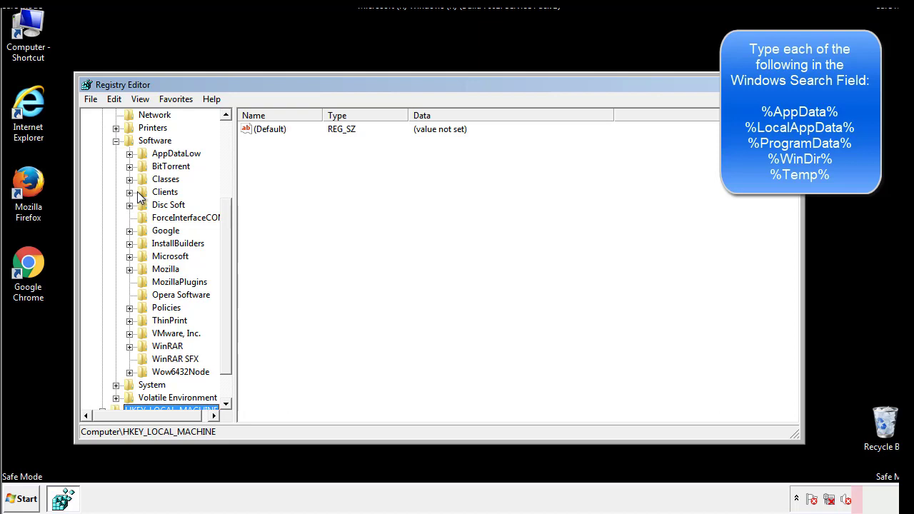
{"action": "left_click", "coordinate": [129, 257]}
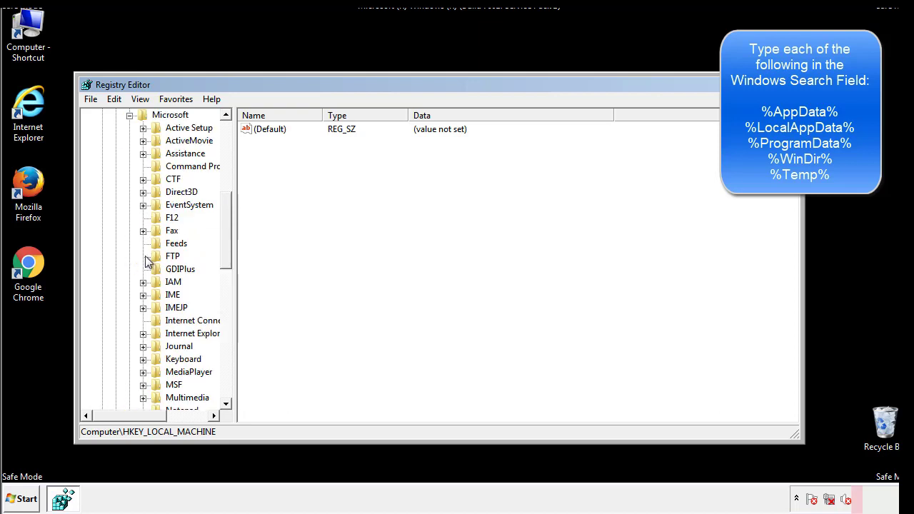
{"action": "left_click_drag", "start_coordinate": [224, 208], "coordinate": [226, 303]}
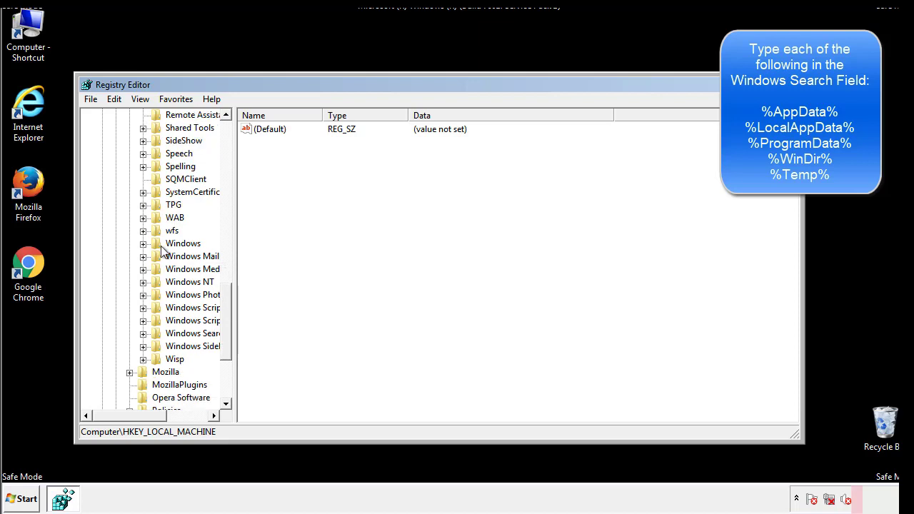
{"action": "left_click", "coordinate": [143, 243]}
{"action": "left_click", "coordinate": [156, 256]}
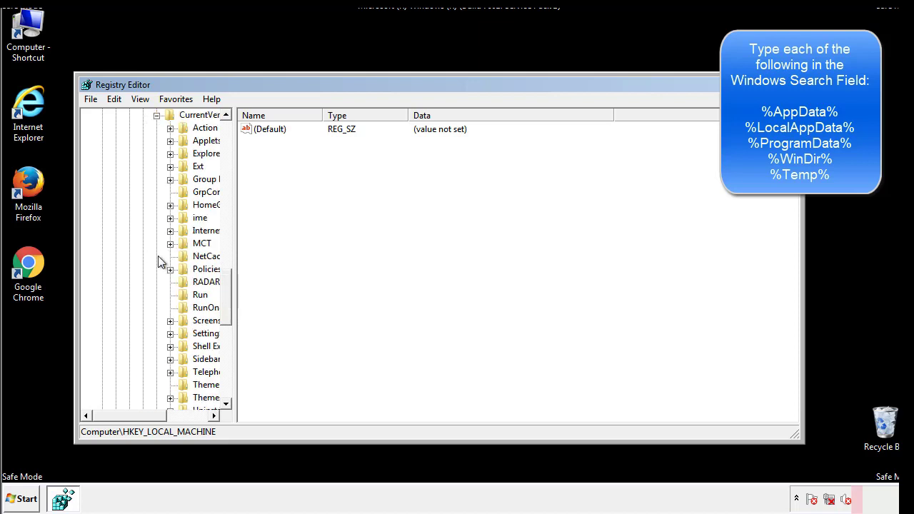
{"action": "left_click_drag", "start_coordinate": [138, 420], "coordinate": [160, 415]}
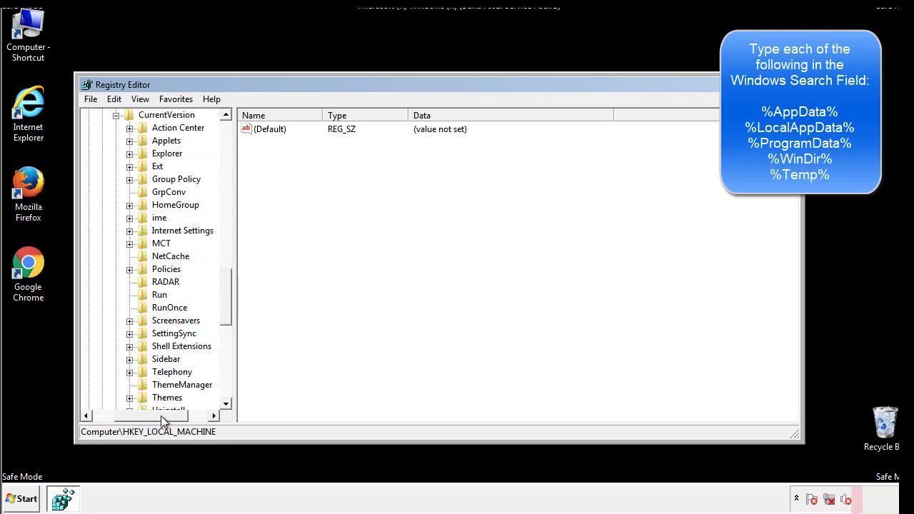
{"action": "left_click", "coordinate": [157, 295]}
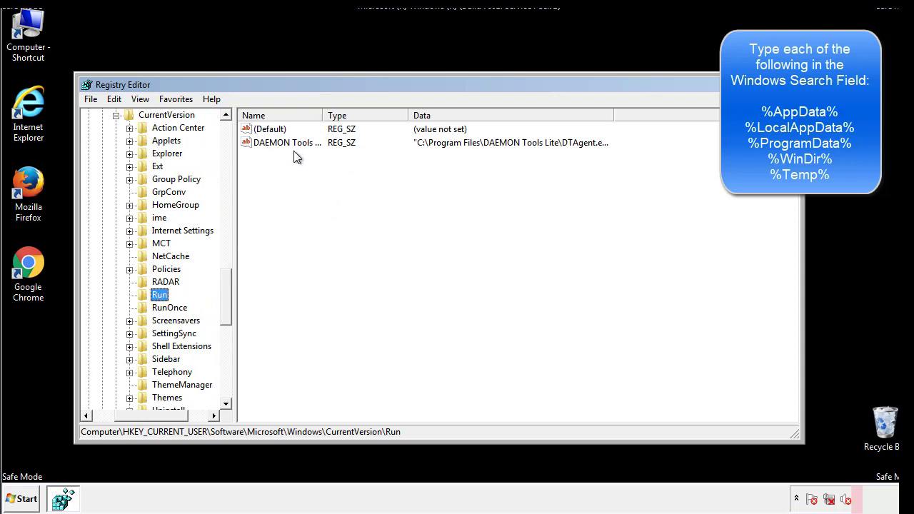
{"action": "left_click", "coordinate": [390, 166]}
Collapse the Windows key under HKEY_CURRENT_USER\Software\Microsoft and return to the start of the registry tree
{"action": "left_click_drag", "start_coordinate": [152, 414], "coordinate": [133, 415]}
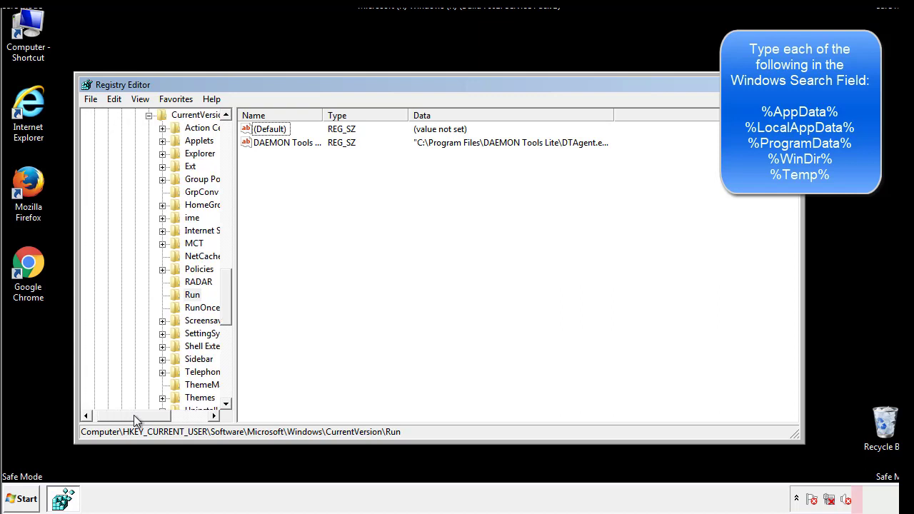
{"action": "left_click_drag", "start_coordinate": [232, 310], "coordinate": [226, 298]}
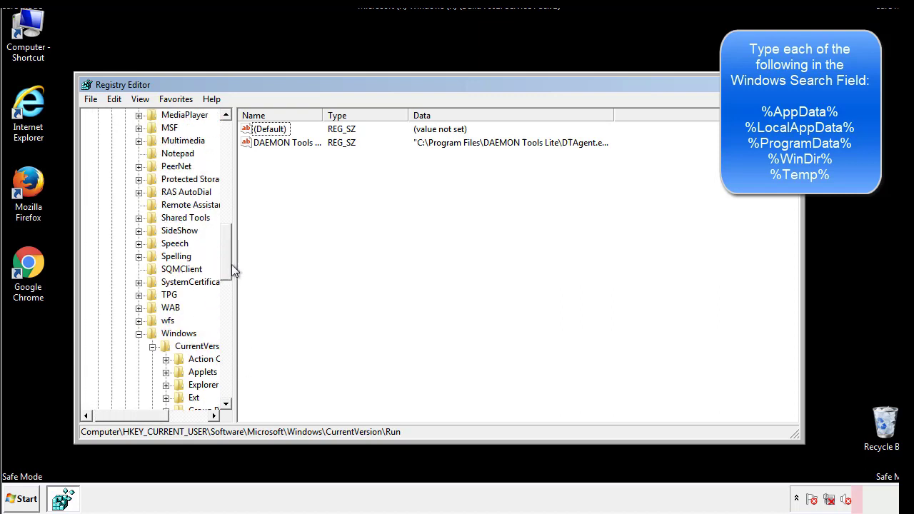
{"action": "left_click", "coordinate": [139, 333]}
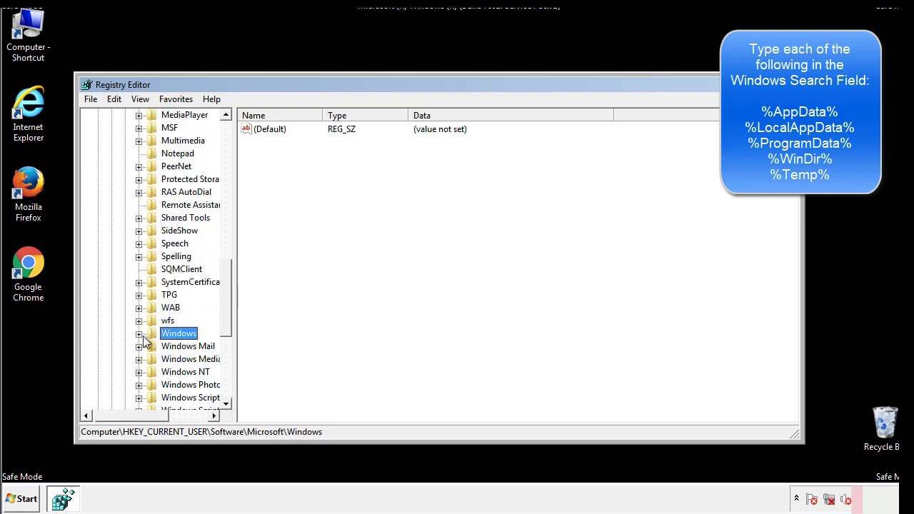
{"action": "left_click_drag", "start_coordinate": [229, 318], "coordinate": [230, 176]}
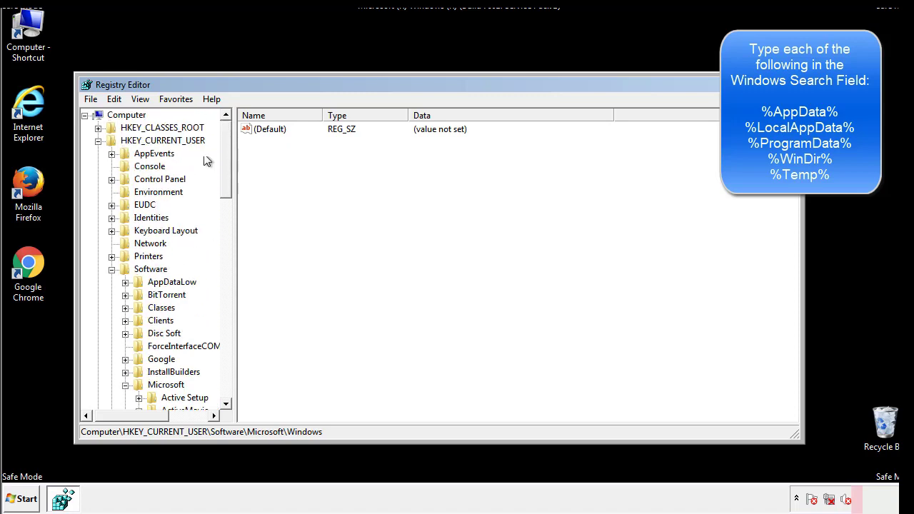
Search the registry's keys, values and data for %temp%
{"action": "left_click", "coordinate": [115, 100]}
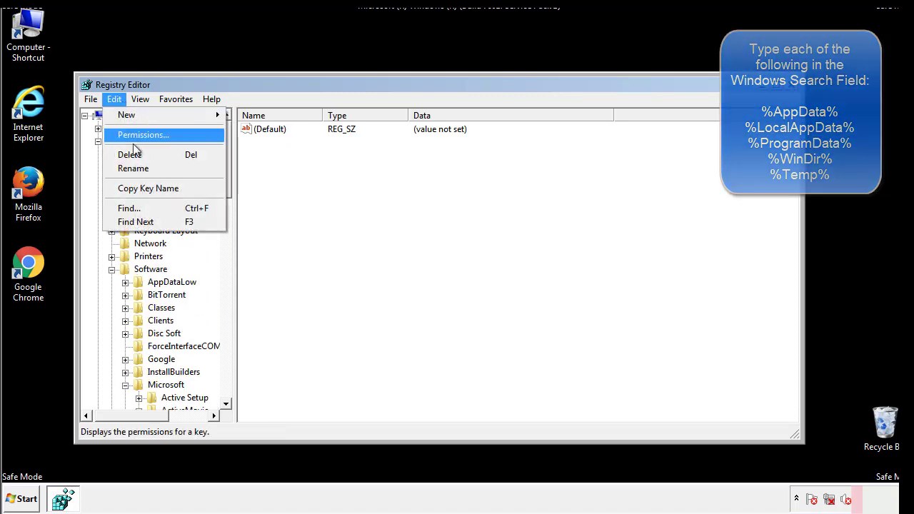
{"action": "left_click", "coordinate": [129, 208]}
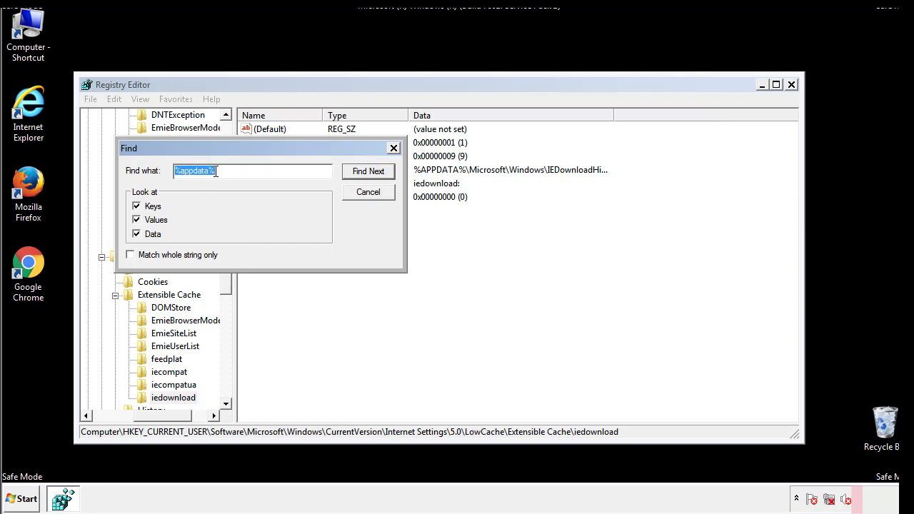
{"action": "type", "text": "%temp%"}
{"action": "key", "text": "Return"}
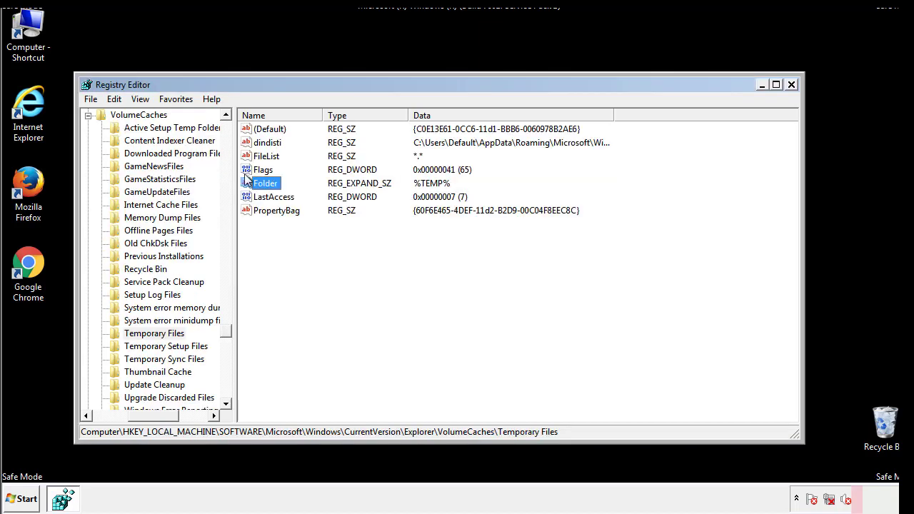
Permanently delete all values in the Temporary Files key under VolumeCaches and close the Registry Editor
{"action": "left_click", "coordinate": [373, 247]}
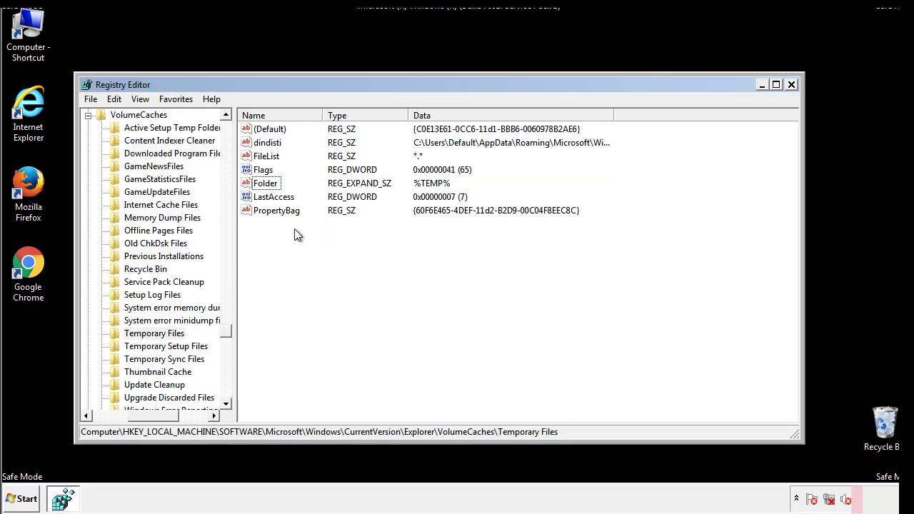
{"action": "left_click_drag", "start_coordinate": [293, 230], "coordinate": [258, 129]}
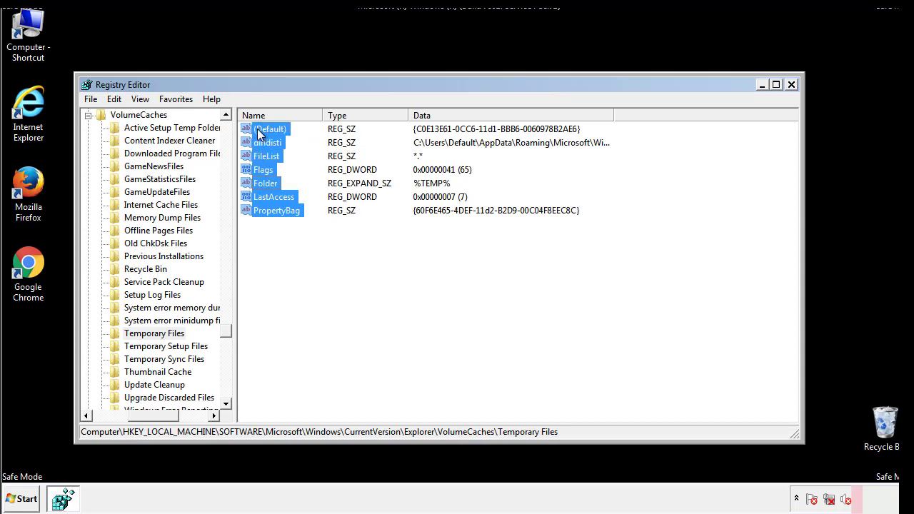
{"action": "right_click", "coordinate": [258, 129]}
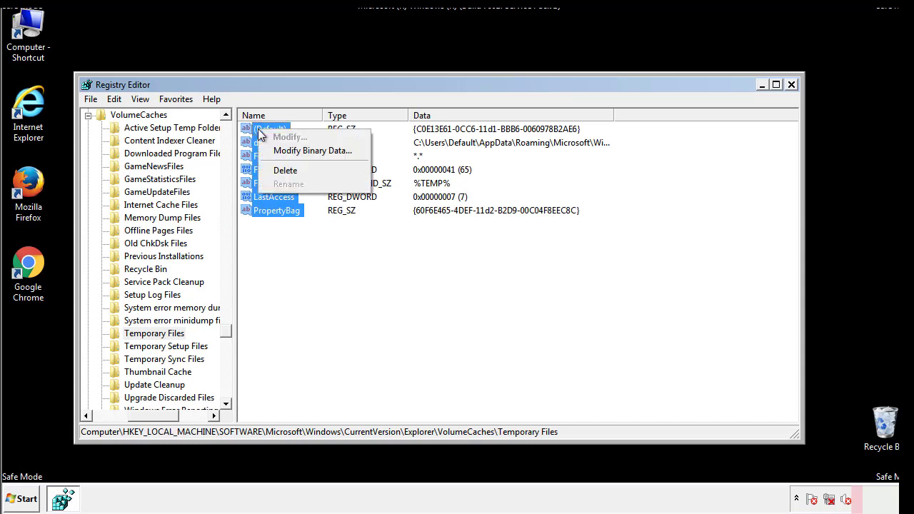
{"action": "left_click", "coordinate": [278, 169]}
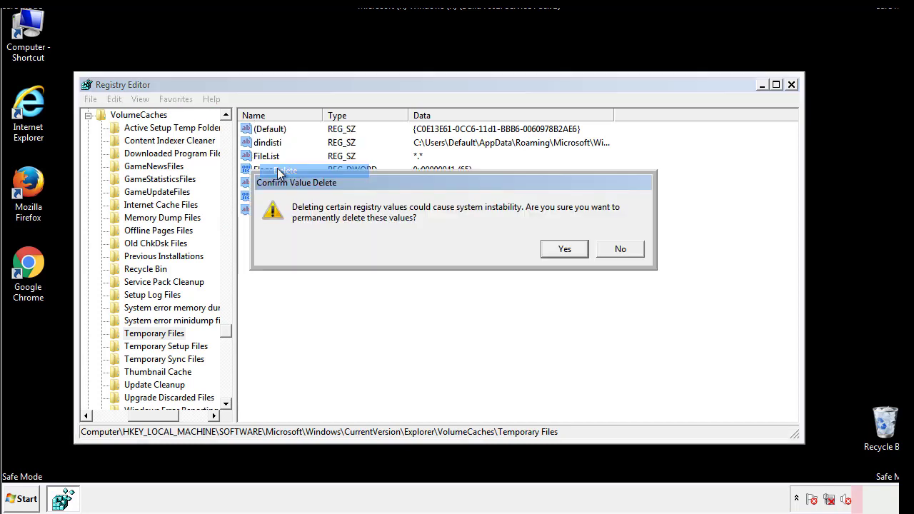
{"action": "left_click", "coordinate": [561, 249]}
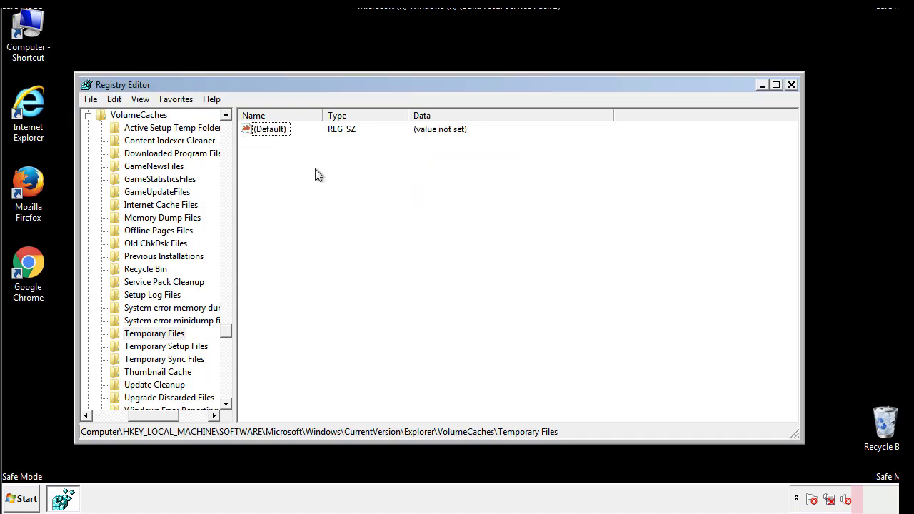
{"action": "left_click", "coordinate": [792, 85]}
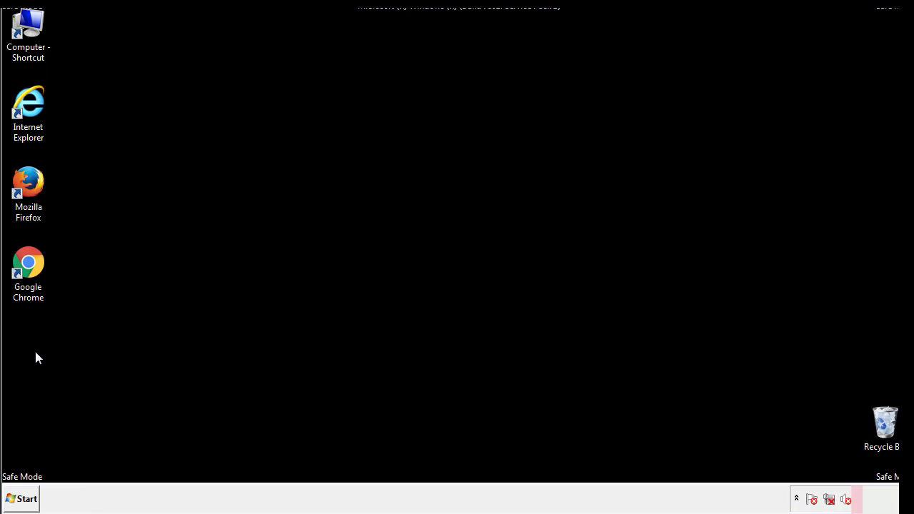
Launch the System Configuration utility by running msconfig
{"action": "left_click", "coordinate": [19, 500]}
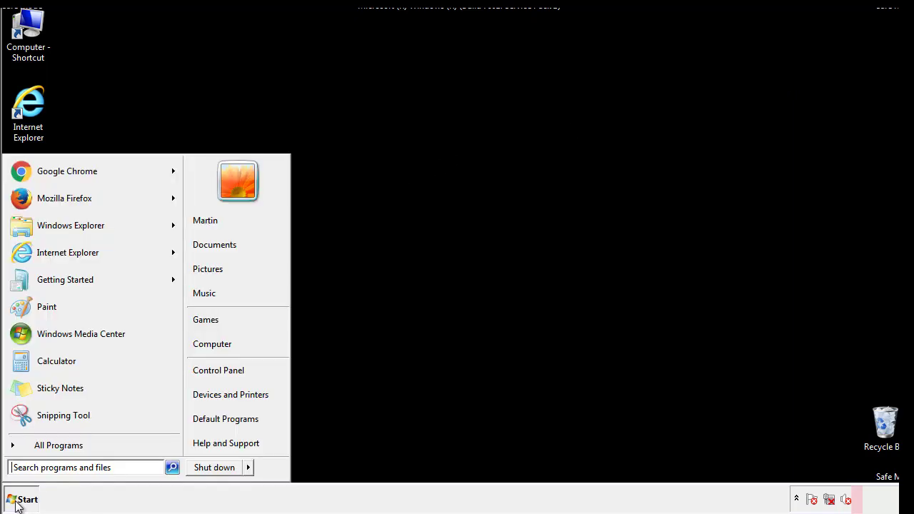
{"action": "left_click", "coordinate": [50, 467]}
{"action": "type", "text": "mscon"}
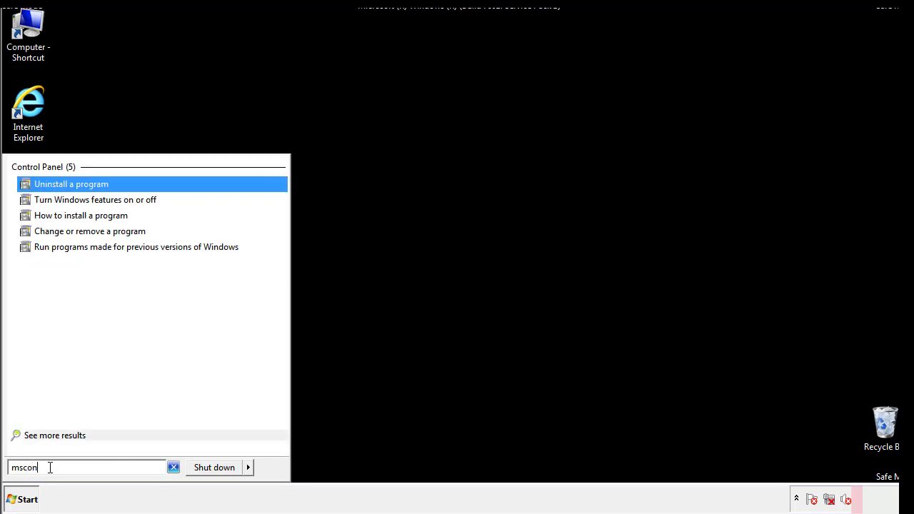
{"action": "type", "text": "fig"}
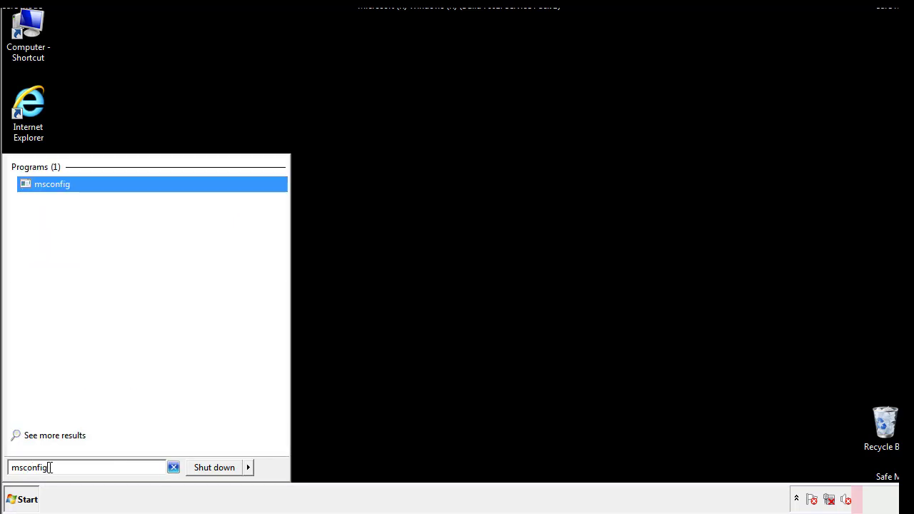
{"action": "key", "text": "Return"}
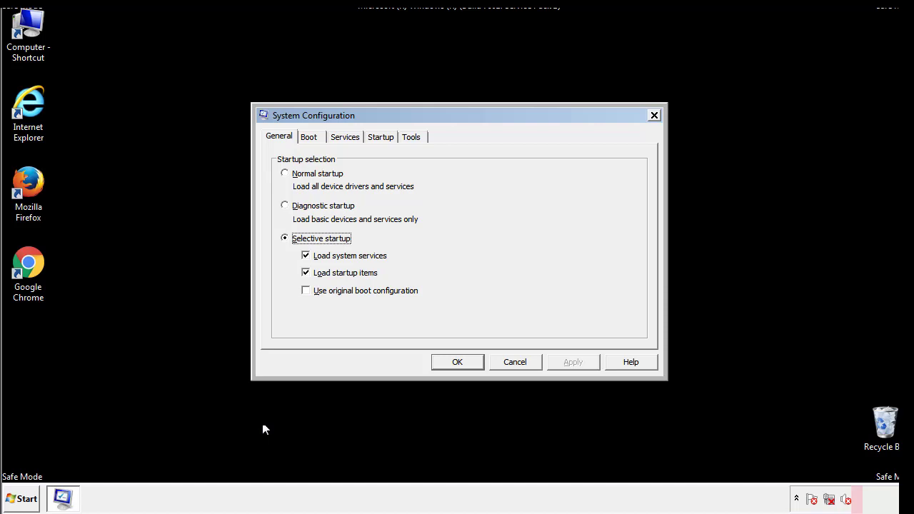
Disable Safe boot in the Windows 7 boot options, apply the change and restart the computer
{"action": "left_click", "coordinate": [310, 138]}
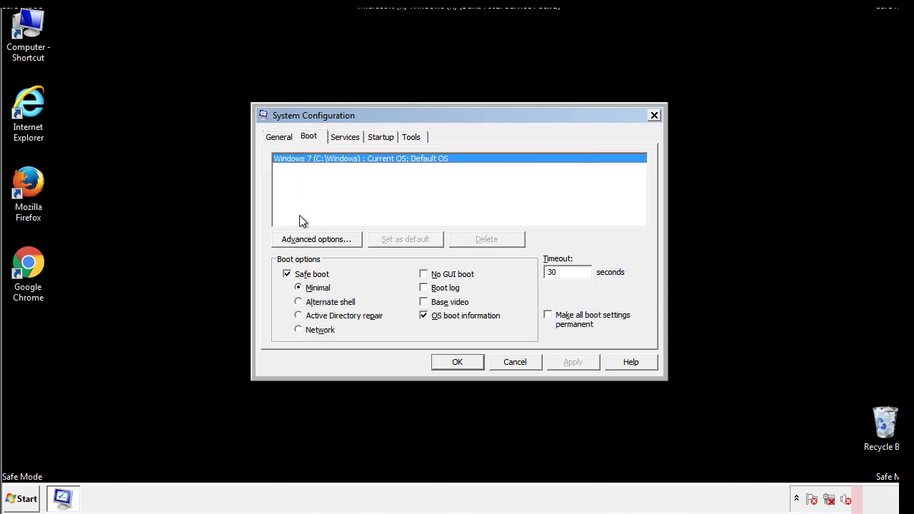
{"action": "left_click", "coordinate": [289, 275]}
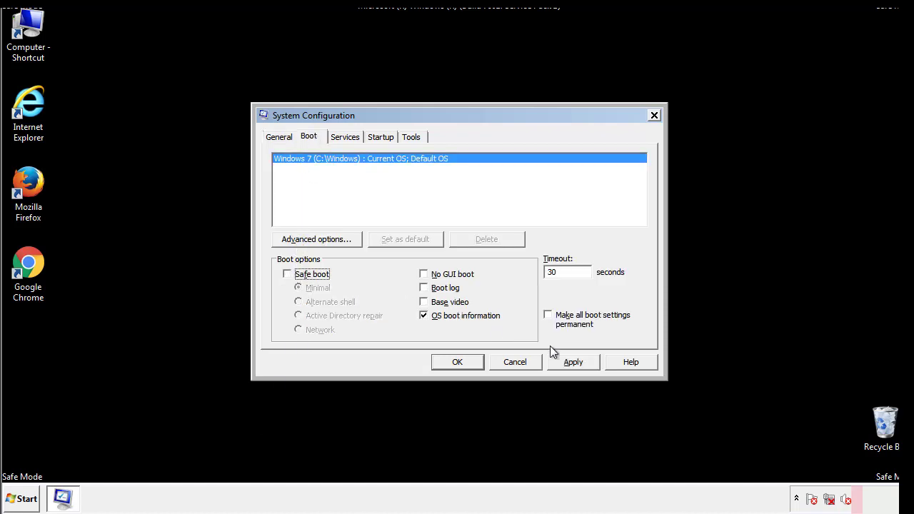
{"action": "left_click", "coordinate": [575, 362]}
{"action": "left_click", "coordinate": [455, 363]}
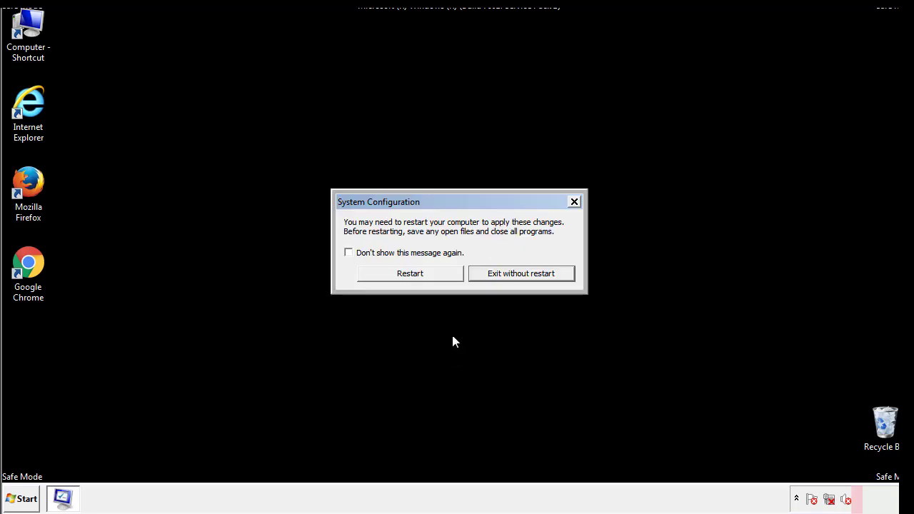
{"action": "left_click", "coordinate": [423, 277]}
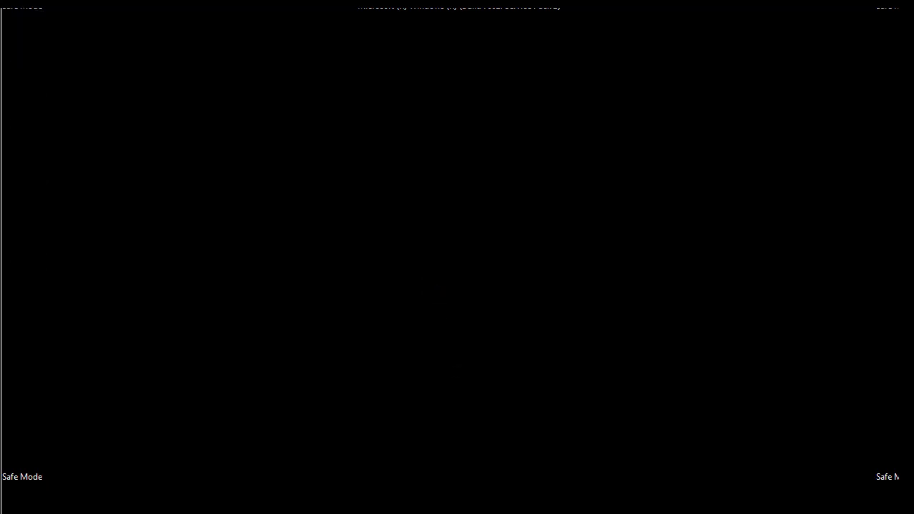